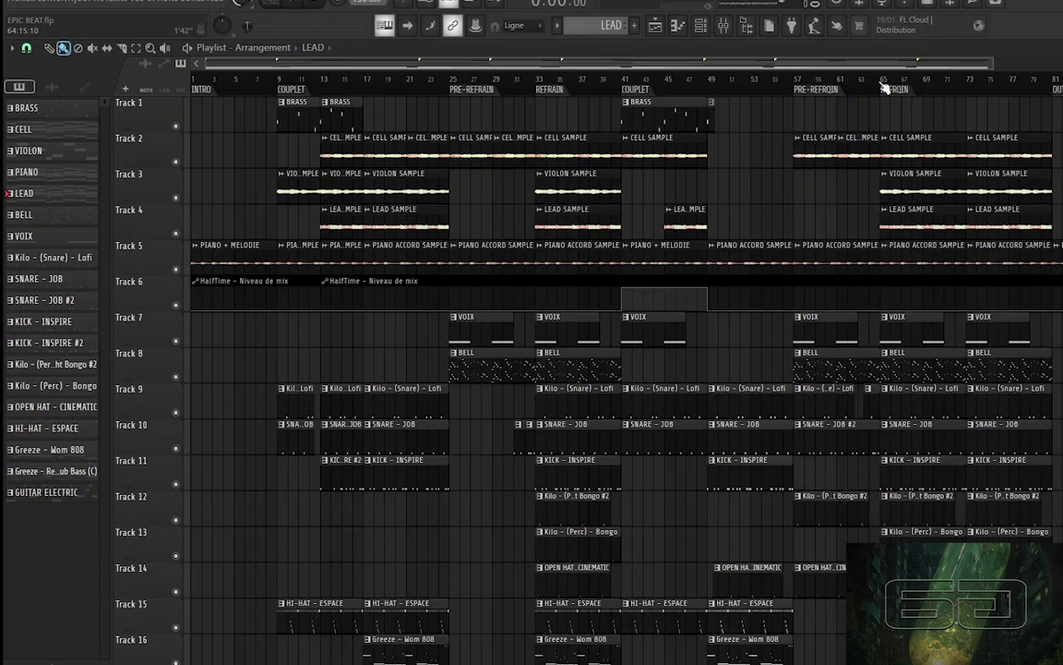
Replace the playlist view with the channel rack, select the PIANO pattern and open its notes in the piano roll.
key("F5")
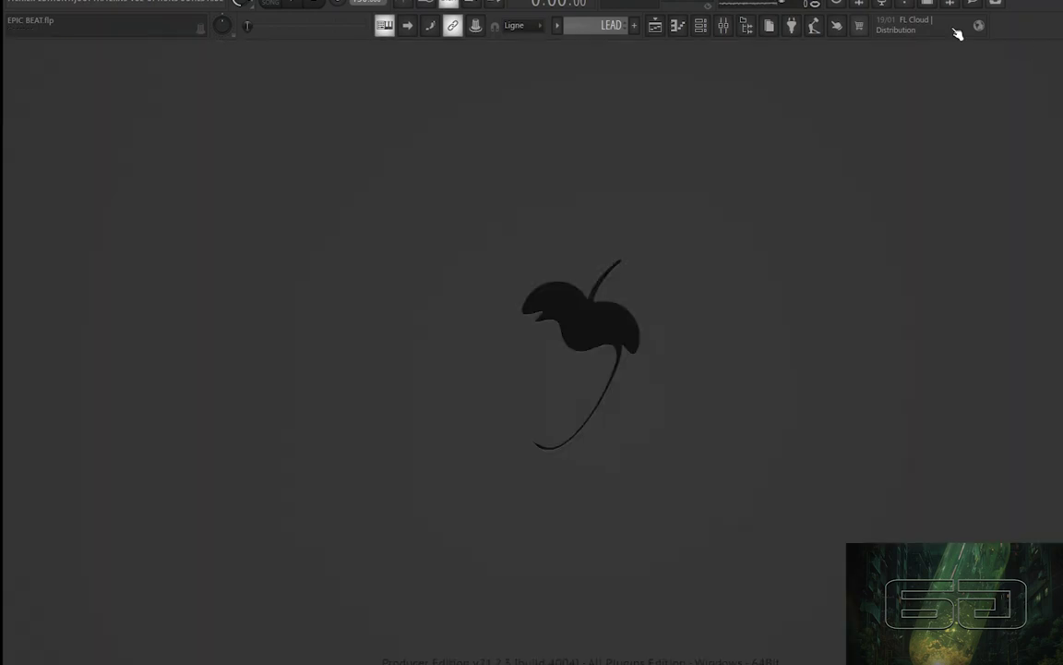
left_click(699, 32)
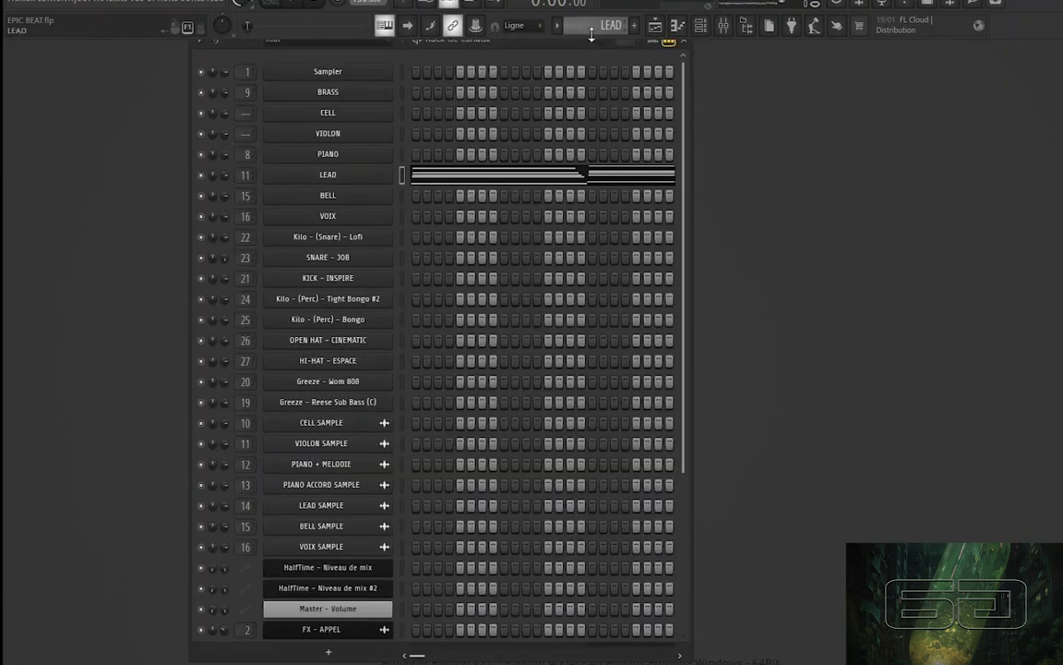
left_click(556, 27)
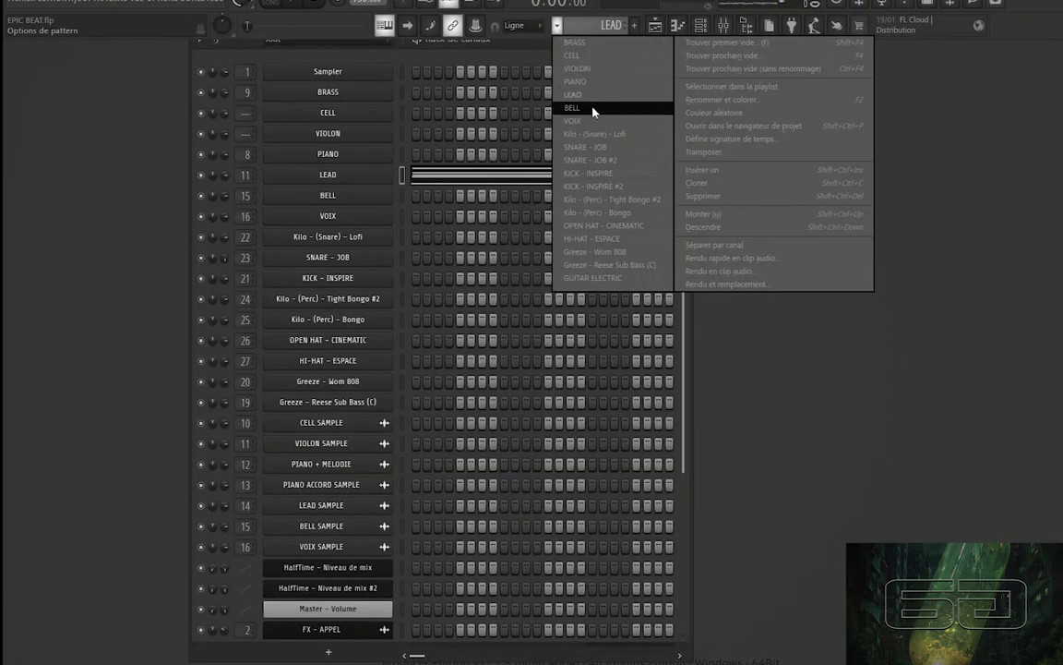
left_click(572, 81)
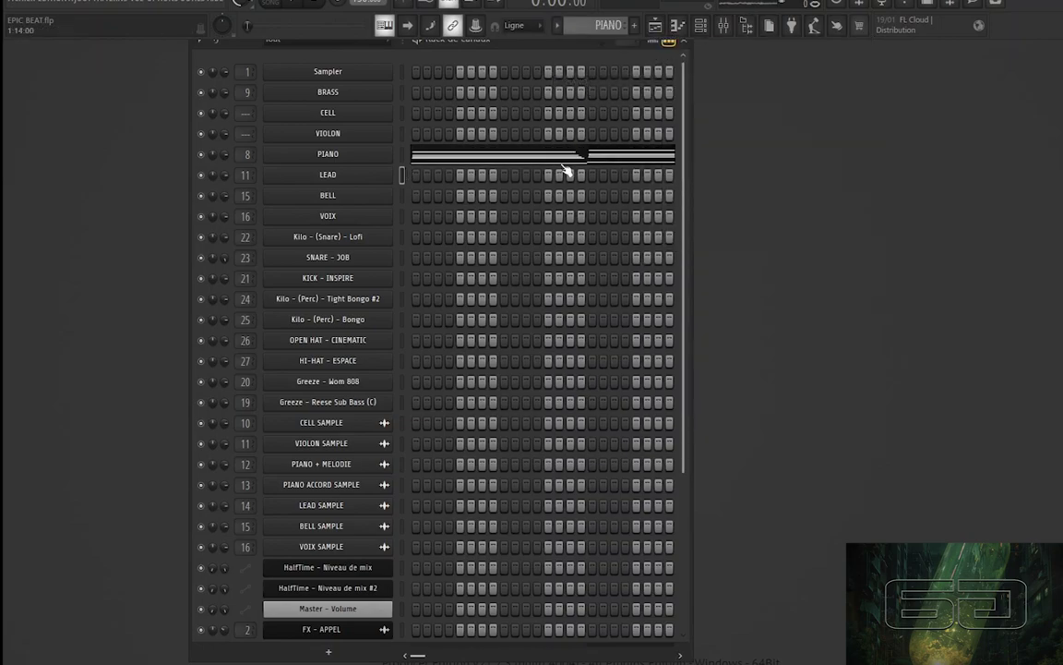
left_click(509, 153)
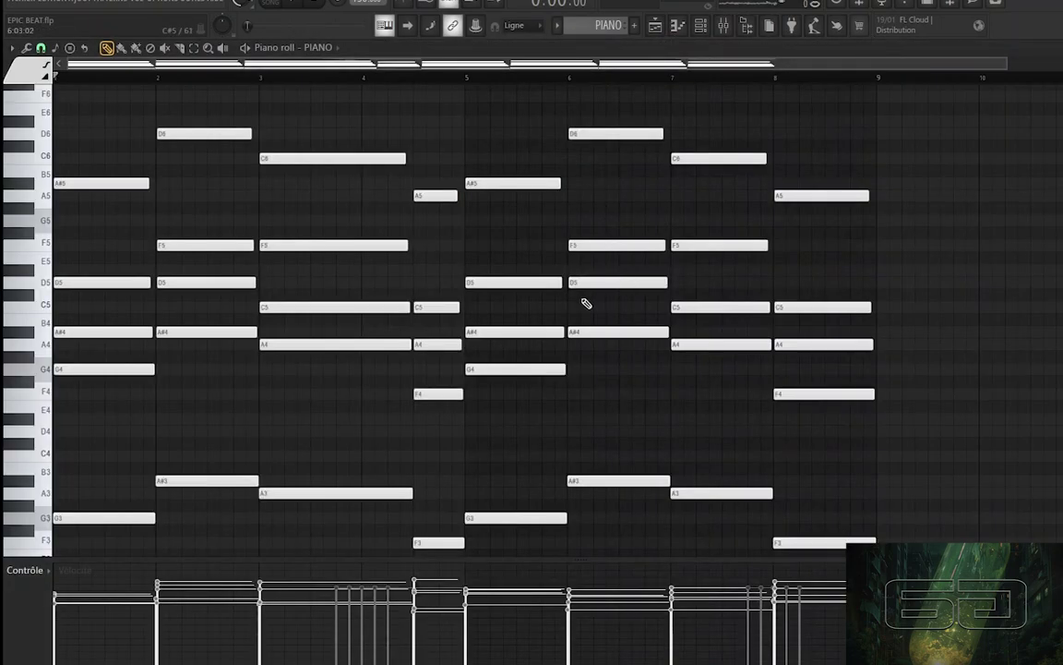
Examine the PIANO pattern's chords and grey muted notes, play the pattern back, and close the piano roll.
scroll(585, 303, "up", 1)
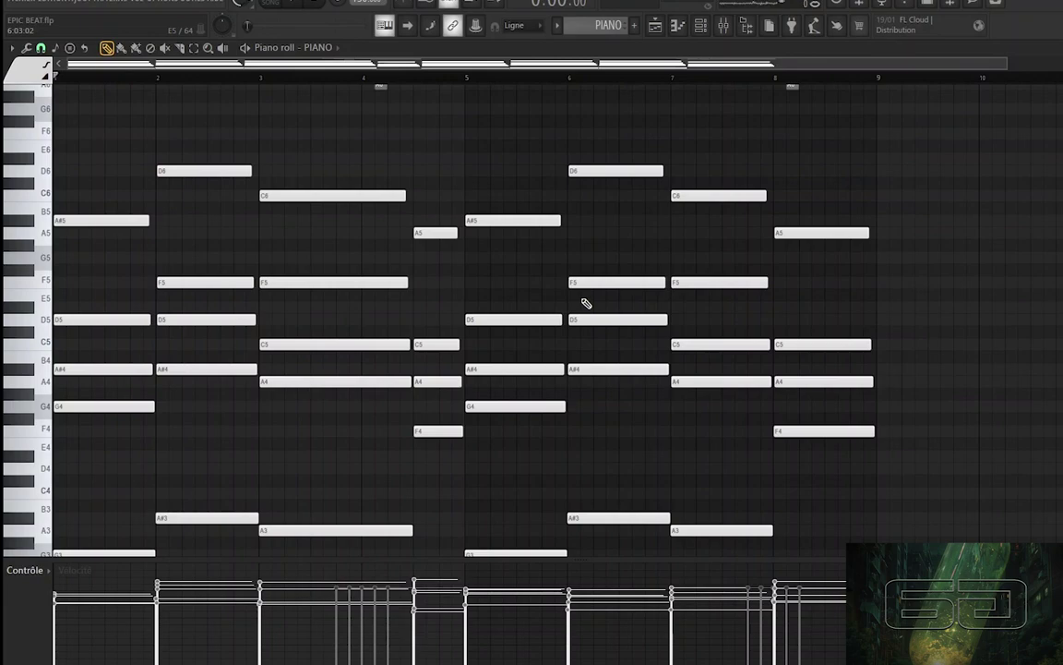
scroll(551, 165, "down", 1)
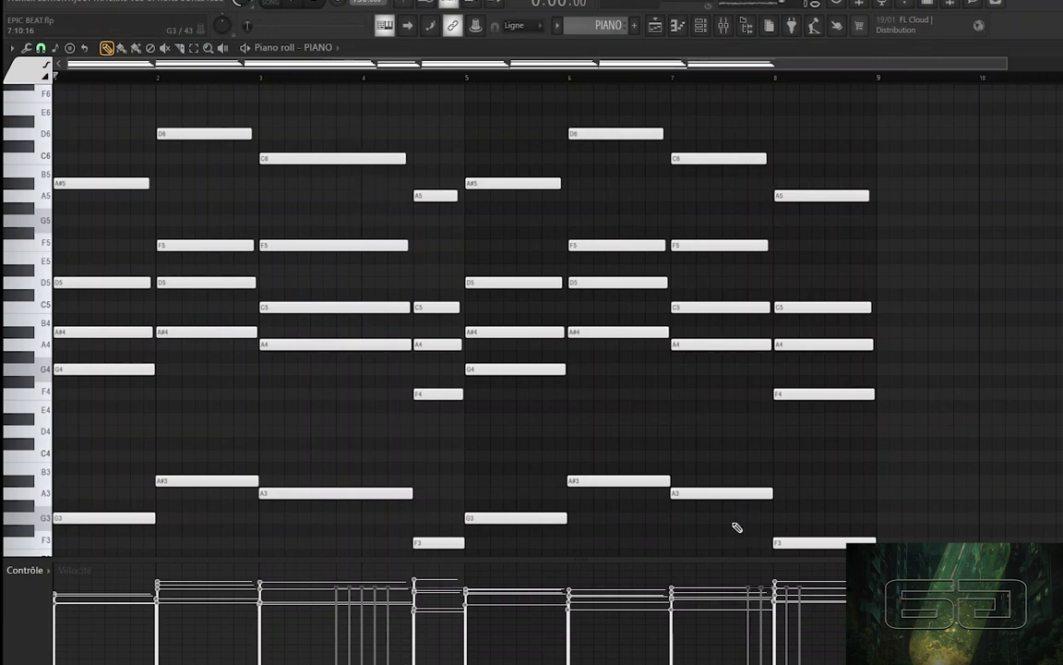
scroll(739, 517, "up", 2)
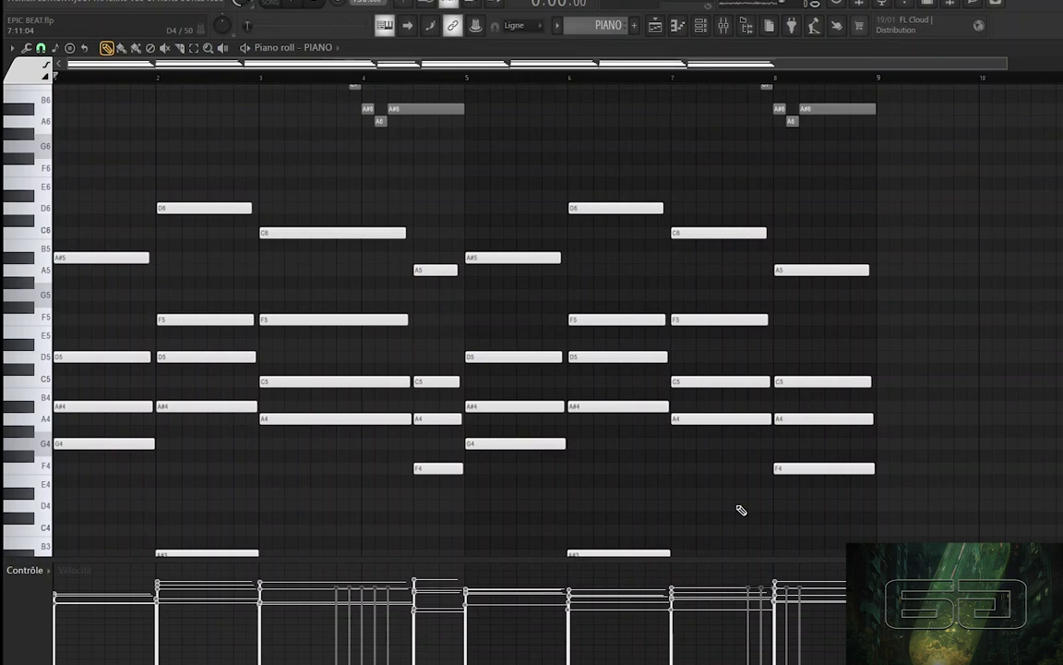
left_click(300, 9)
scroll(563, 302, "down", 2)
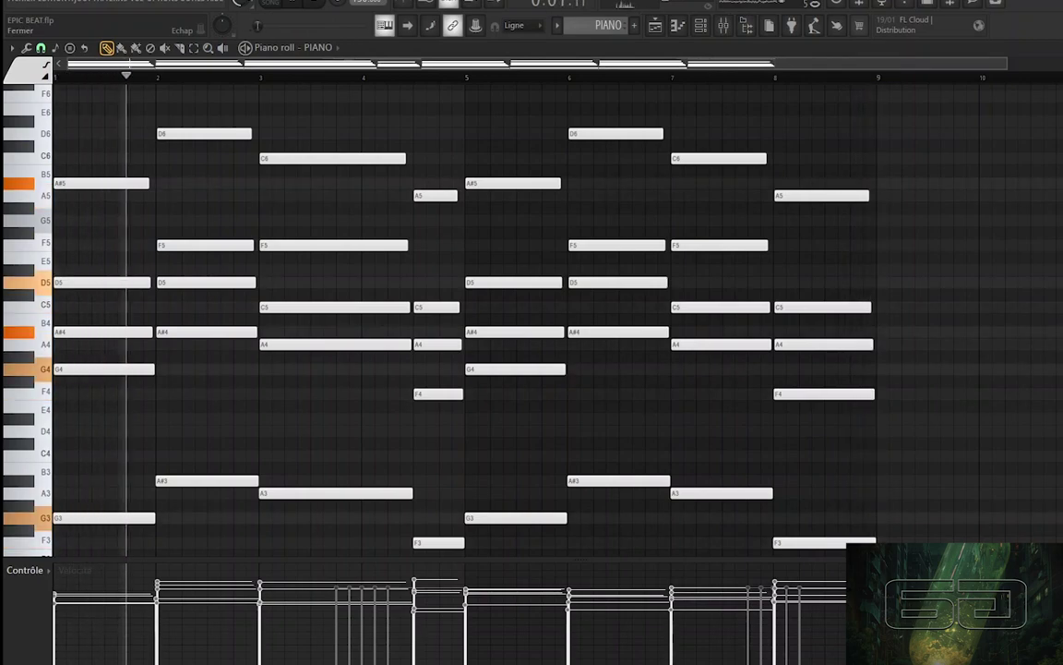
key("space")
left_click(798, 46)
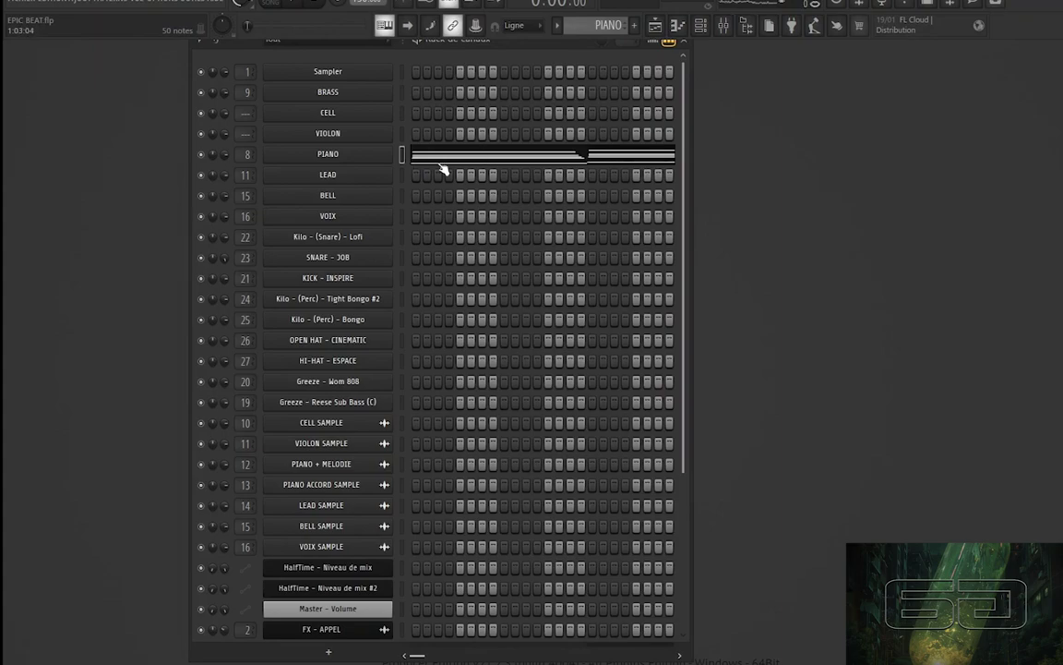
Switch to the LEAD pattern, play its notes in the piano roll, and return to the channel rack.
left_click(557, 24)
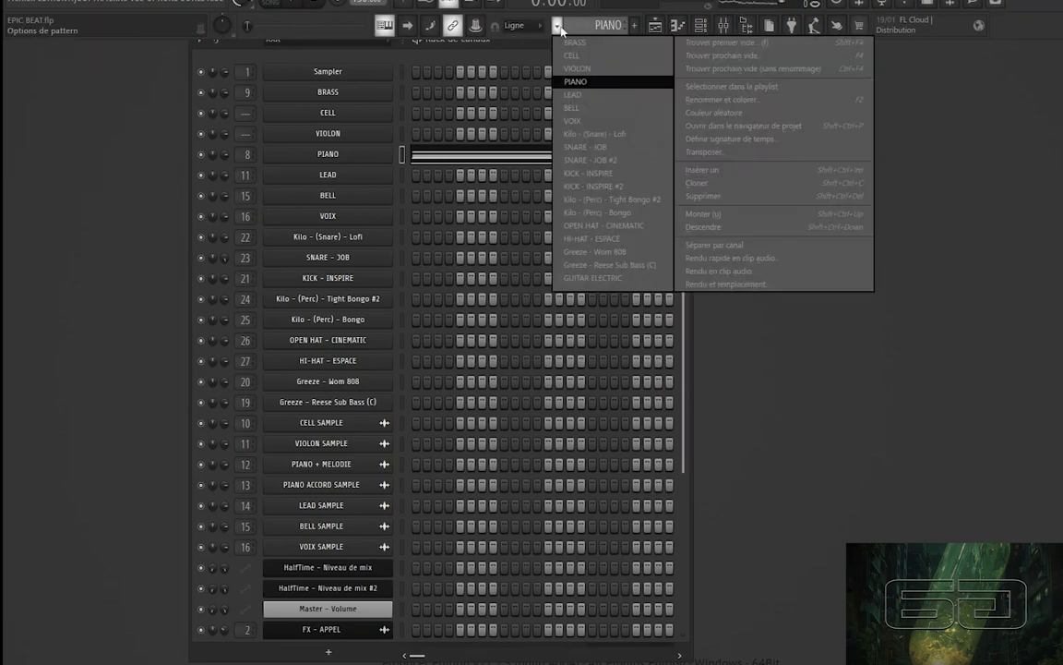
left_click(578, 95)
left_click(551, 177)
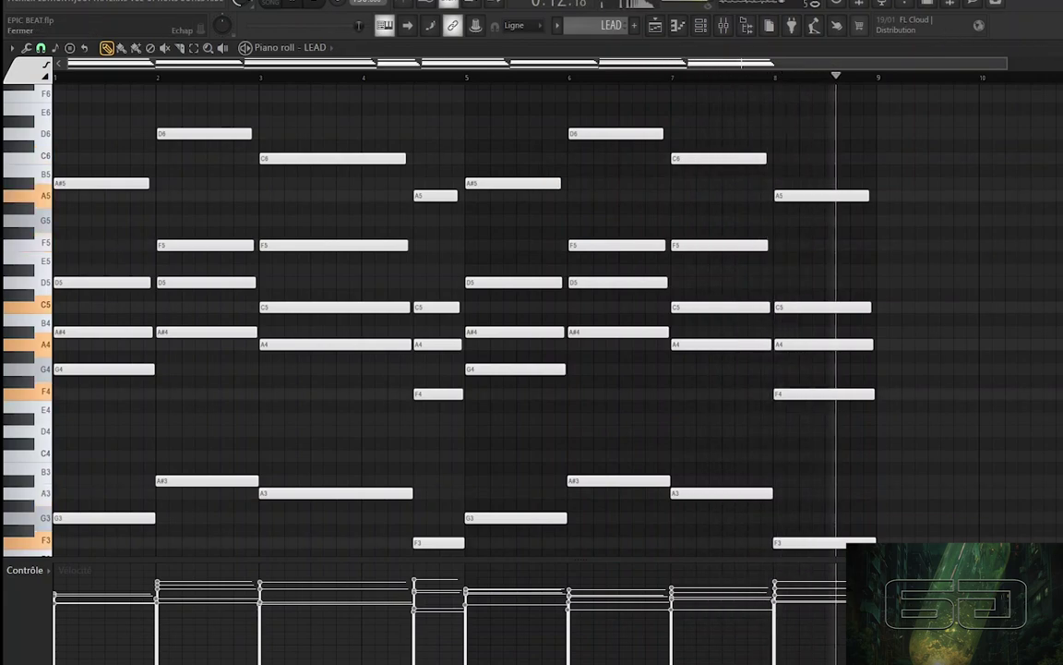
key("space")
key("Escape")
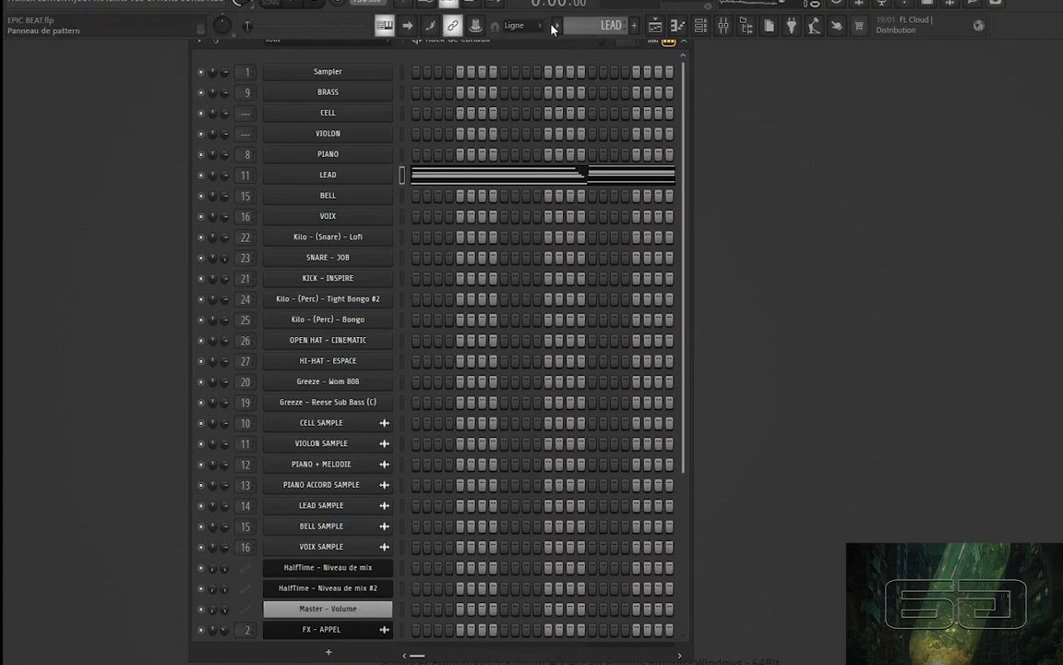
Switch to the CELL pattern and open its notes in the piano roll to play them back.
left_click(556, 26)
left_click(574, 56)
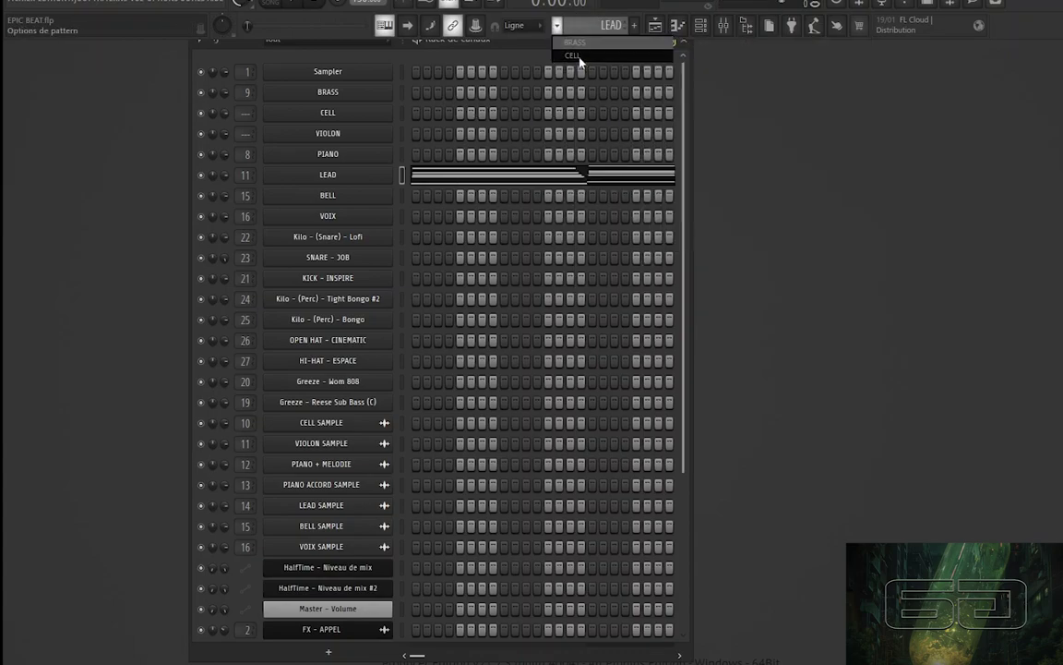
left_click(524, 118)
key("space")
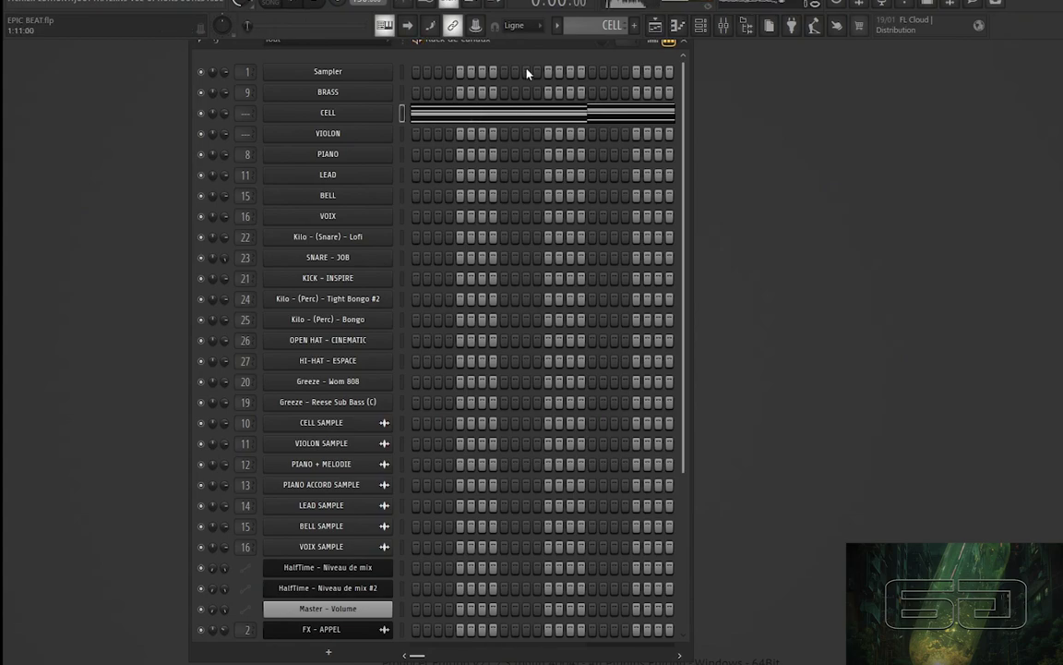
Select the BELL pattern, listen to its melody in the piano roll, and close the note editor.
left_click(558, 28)
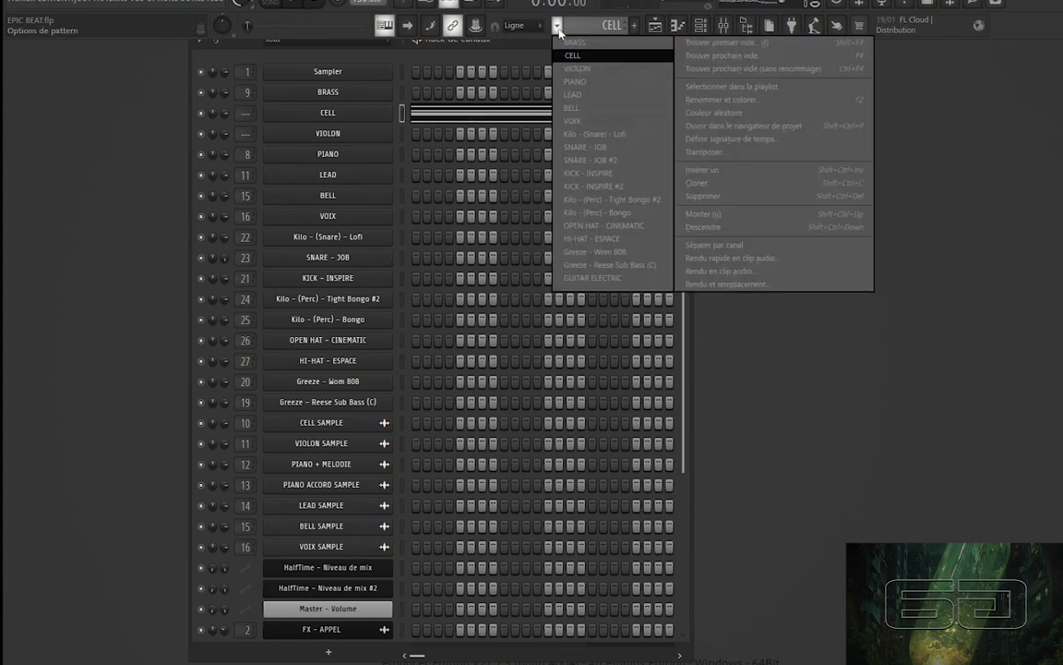
left_click(572, 107)
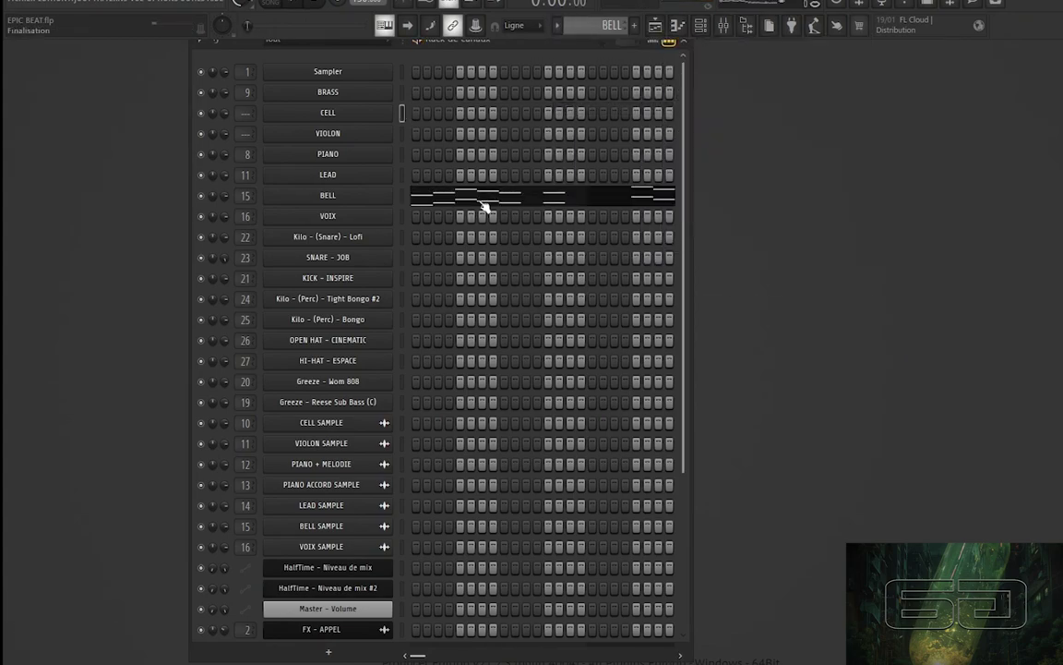
left_click(485, 205)
key("space")
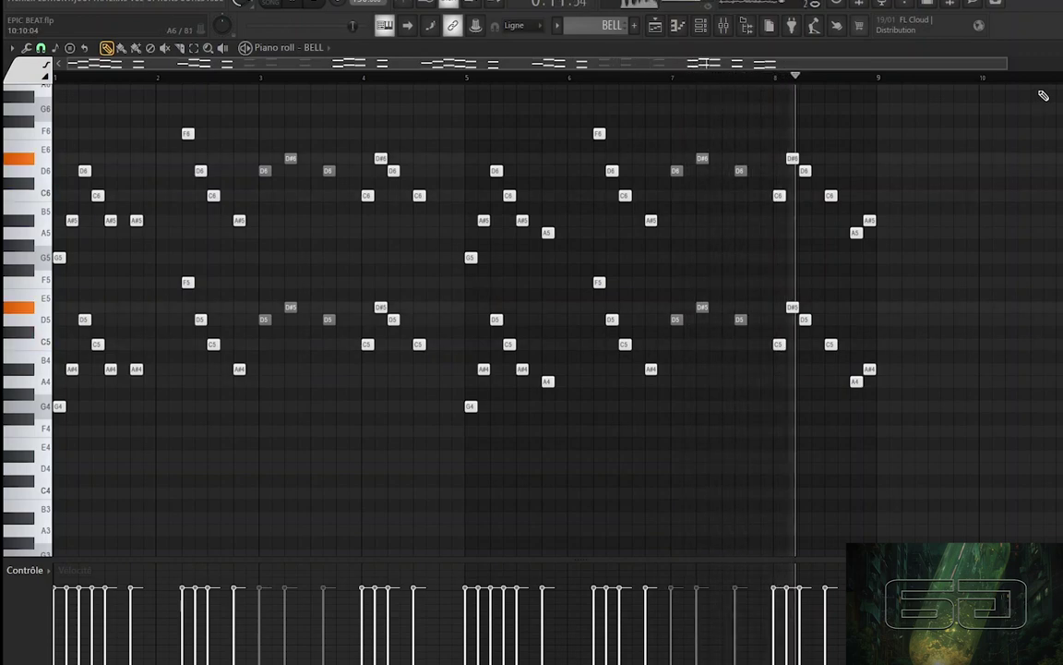
key("space")
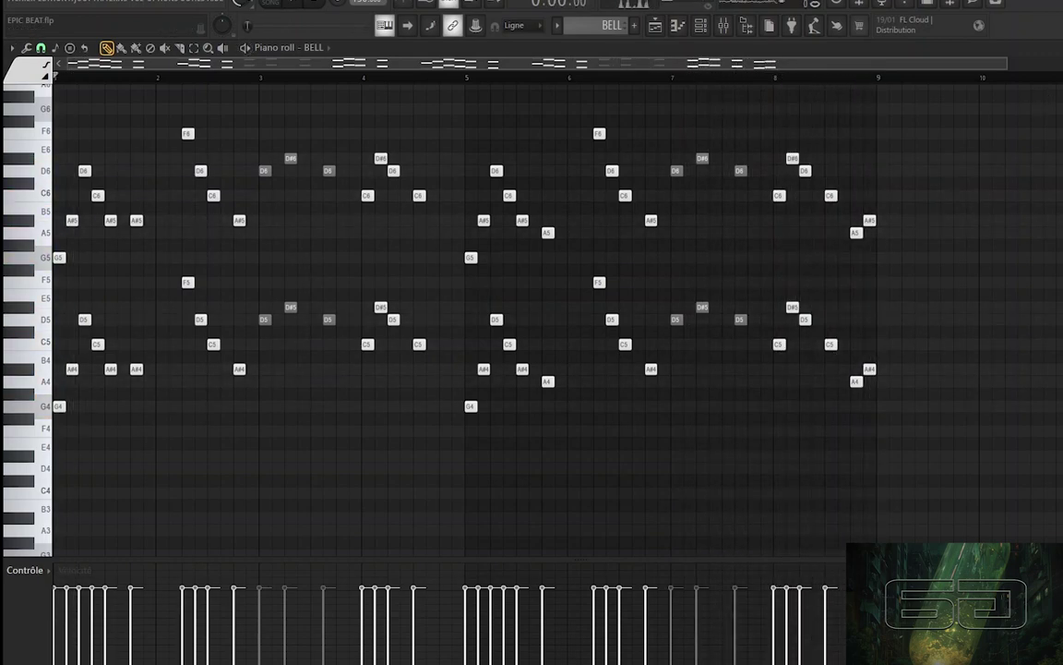
left_click(678, 25)
Select the VOIX pattern, play its sustained notes in the piano roll, and return to the channel rack.
left_click(557, 25)
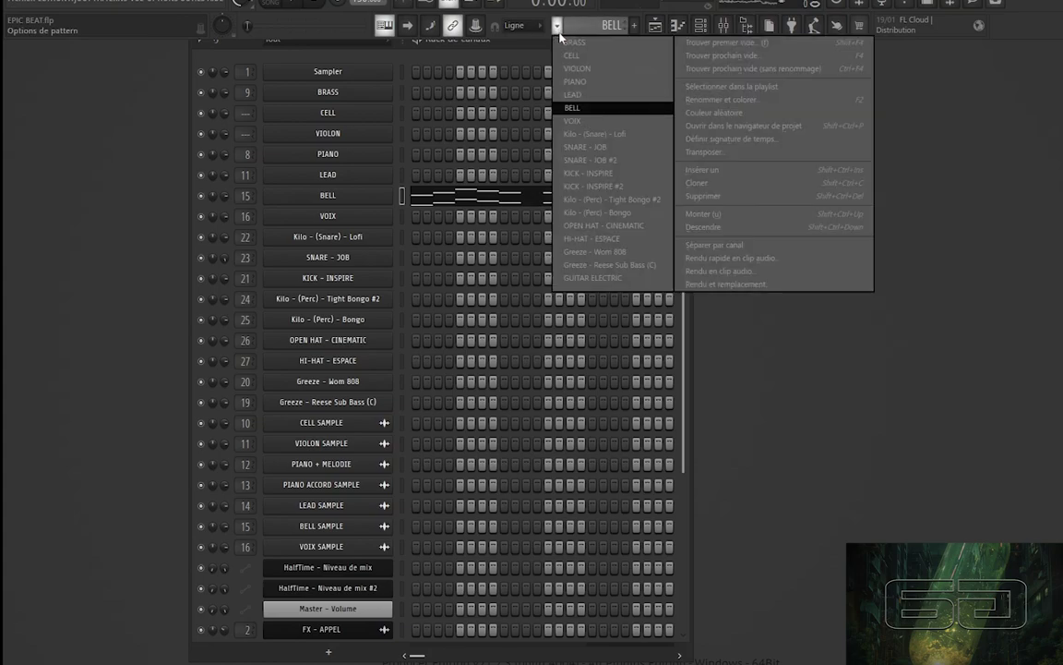
left_click(570, 121)
left_click(540, 215)
scroll(531, 247, "up", 3)
key("space")
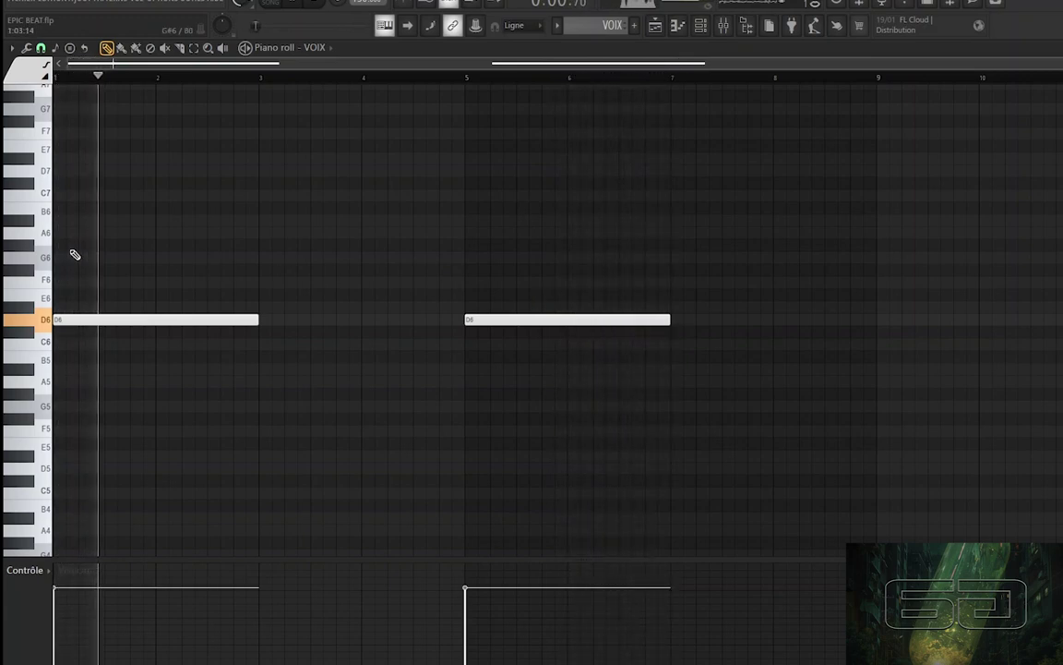
key("space")
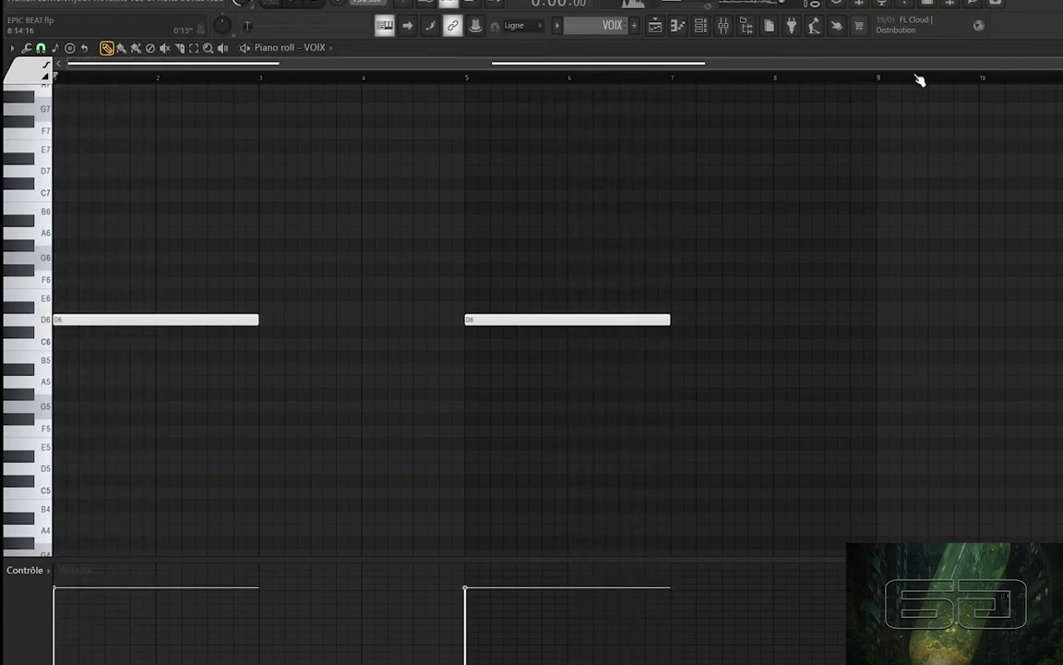
key("F7")
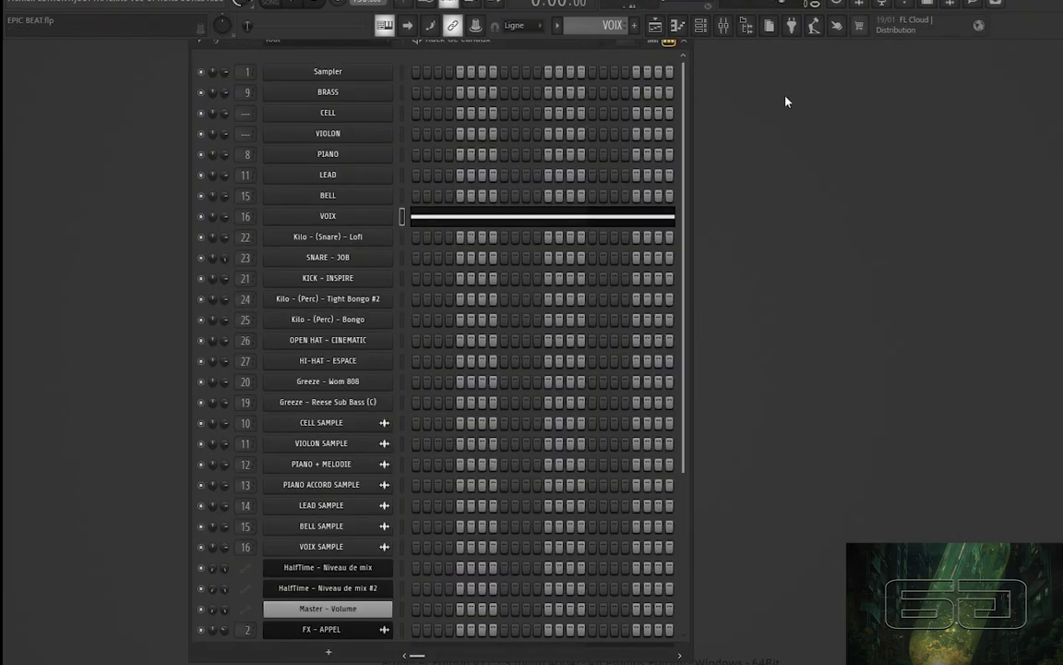
Select the GUITAR ELECTRIC pattern, play its melody in the piano roll, and go back to the channel rack.
left_click(557, 25)
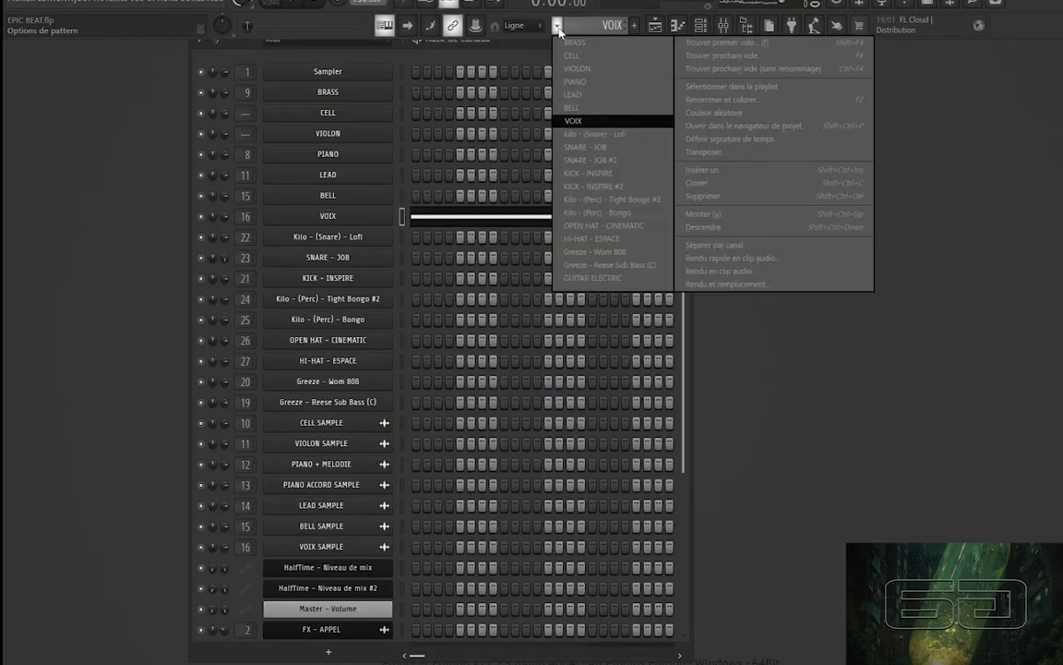
left_click(584, 279)
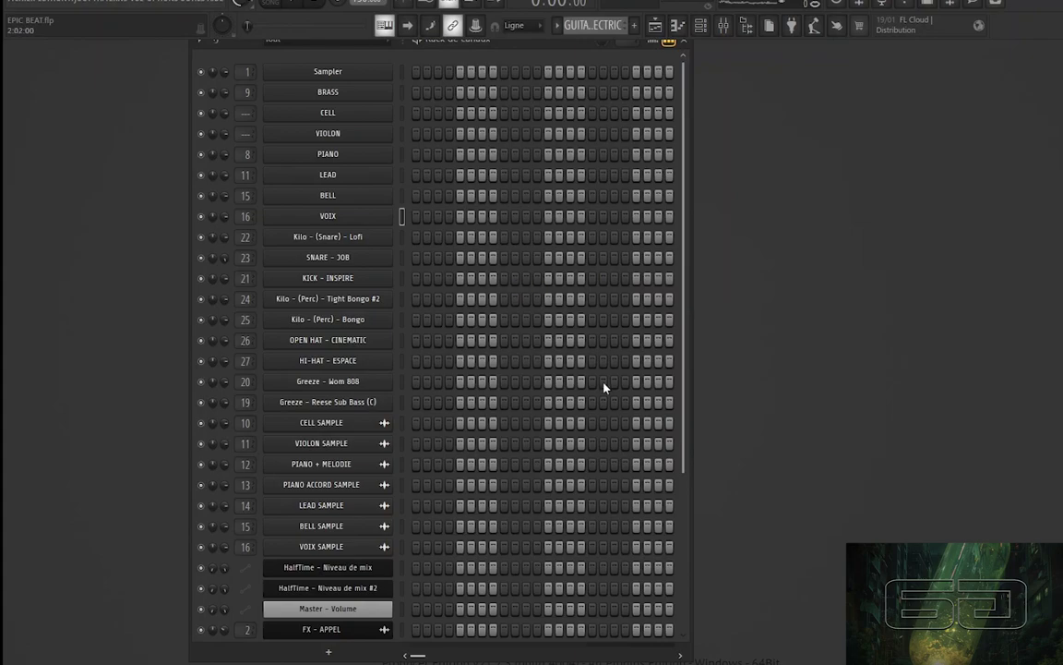
scroll(600, 383, "down", 5)
left_click(566, 600)
key("space")
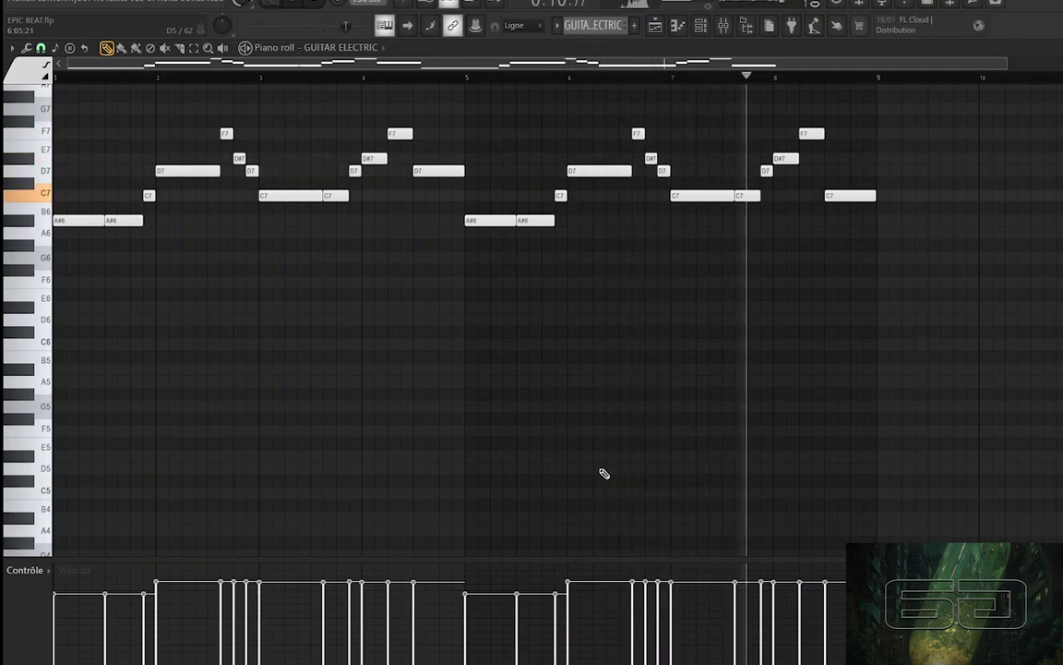
key("space")
key("F6")
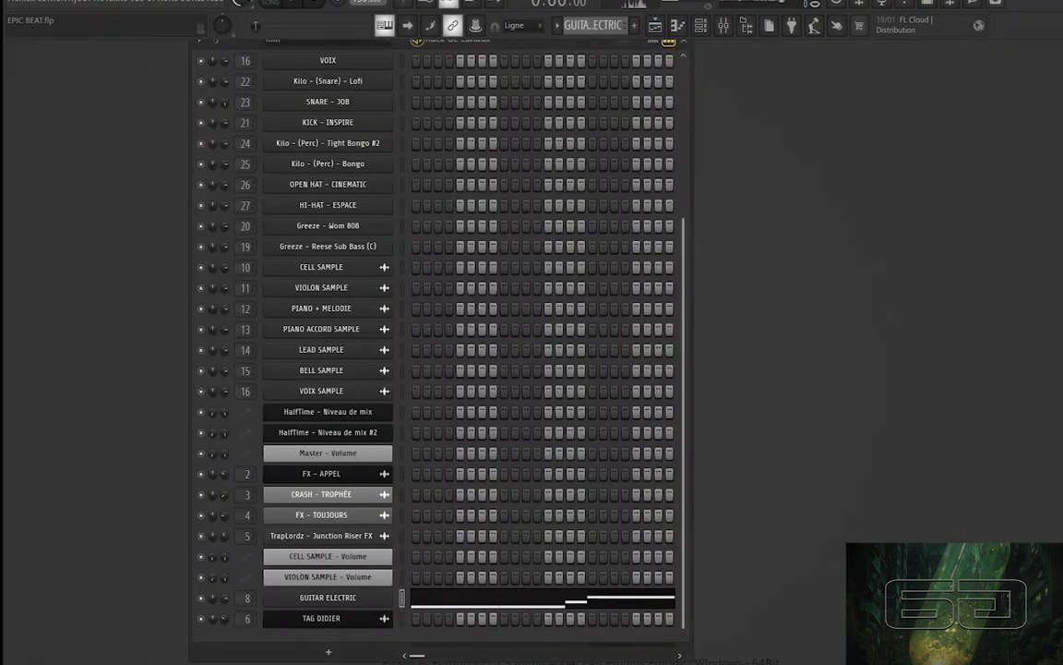
Switch to the Greeze - Reese Sub Bass (C) pattern and play its bass notes in the piano roll.
left_click(558, 25)
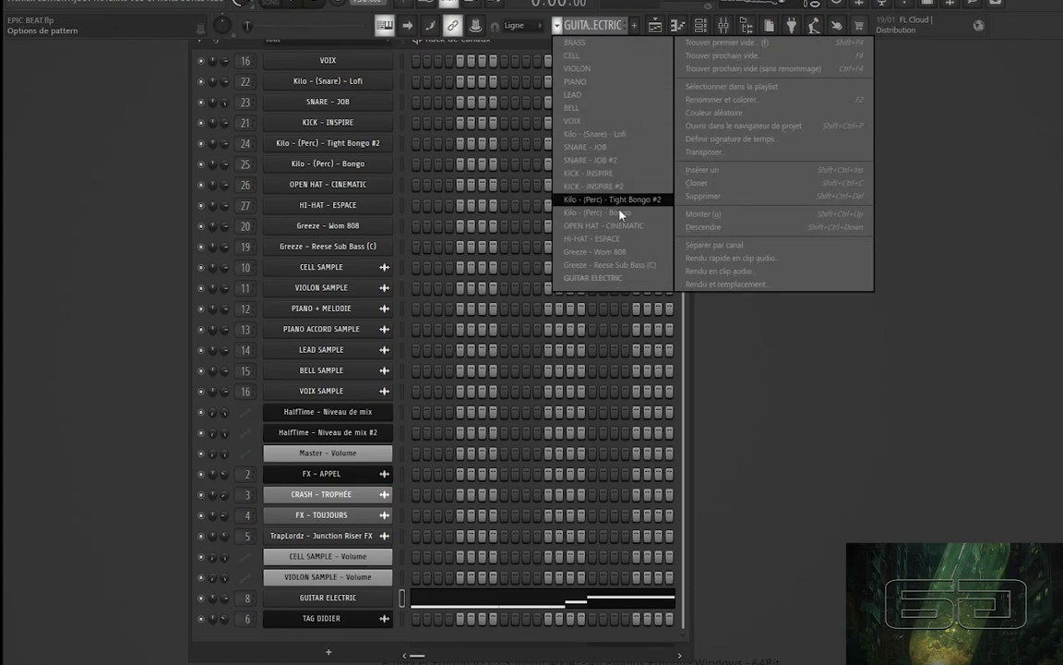
left_click(611, 264)
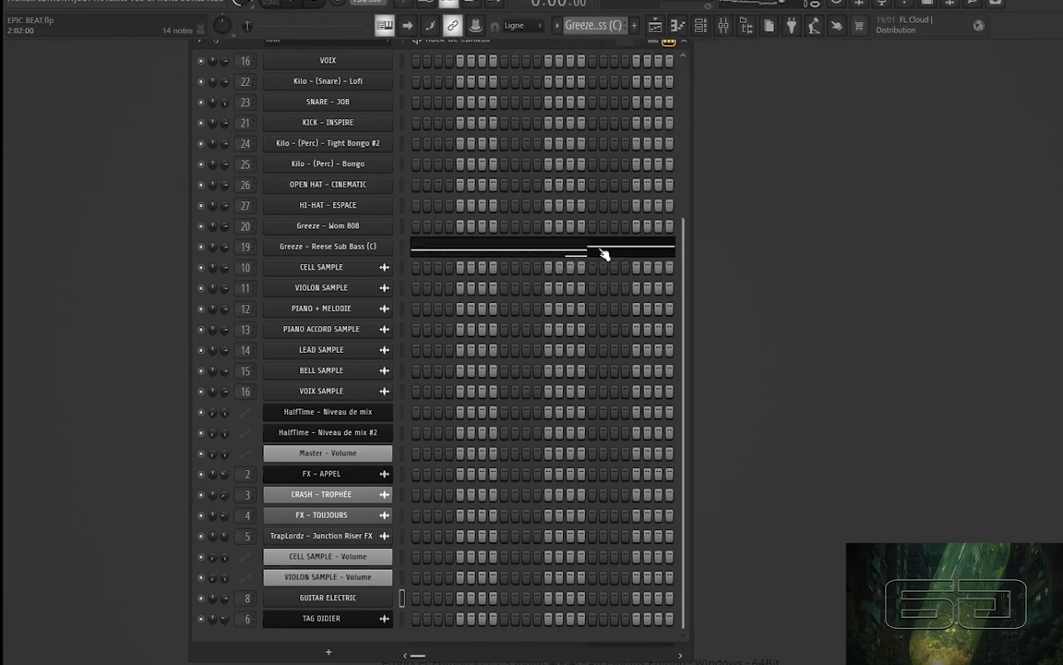
left_click(604, 254)
key("space")
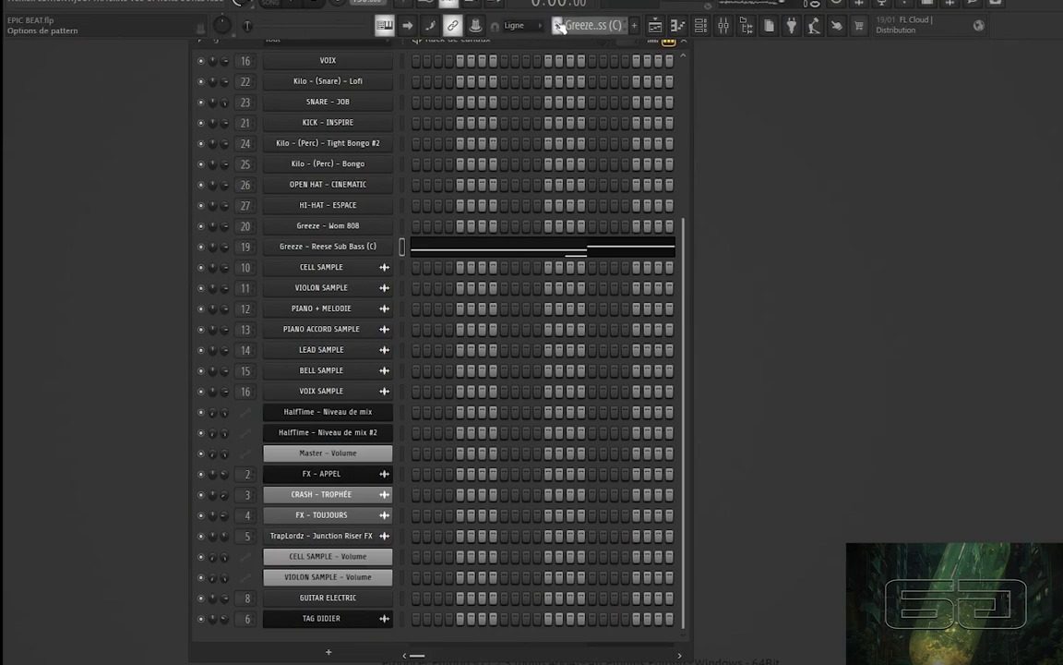
Switch to the Greeze - Wom 808 pattern and play its bass line with slides in the piano roll.
left_click(559, 26)
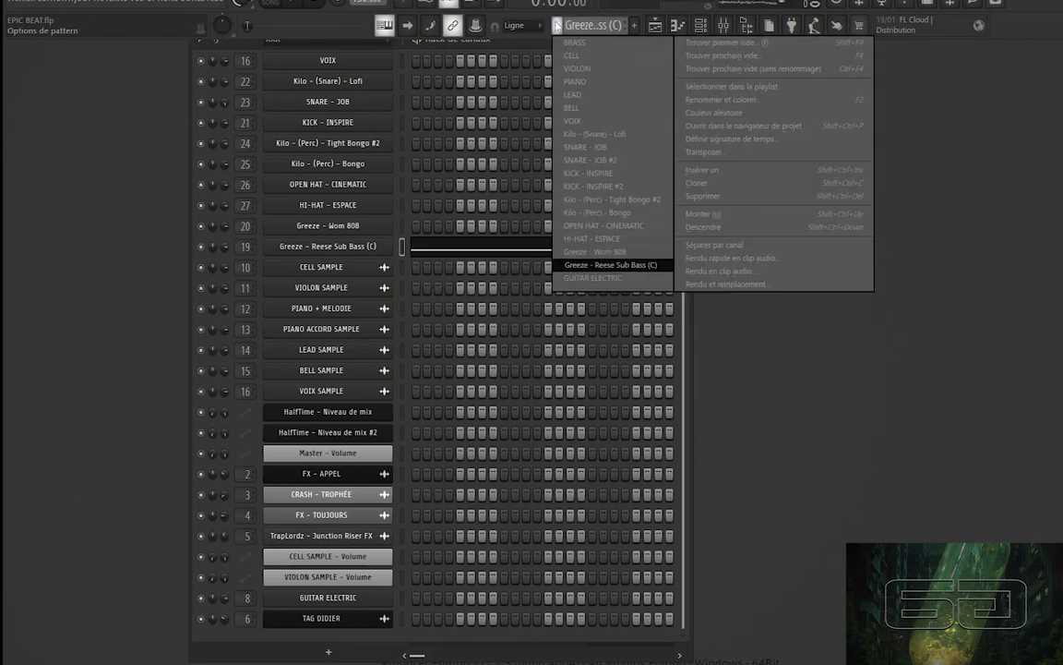
left_click(598, 249)
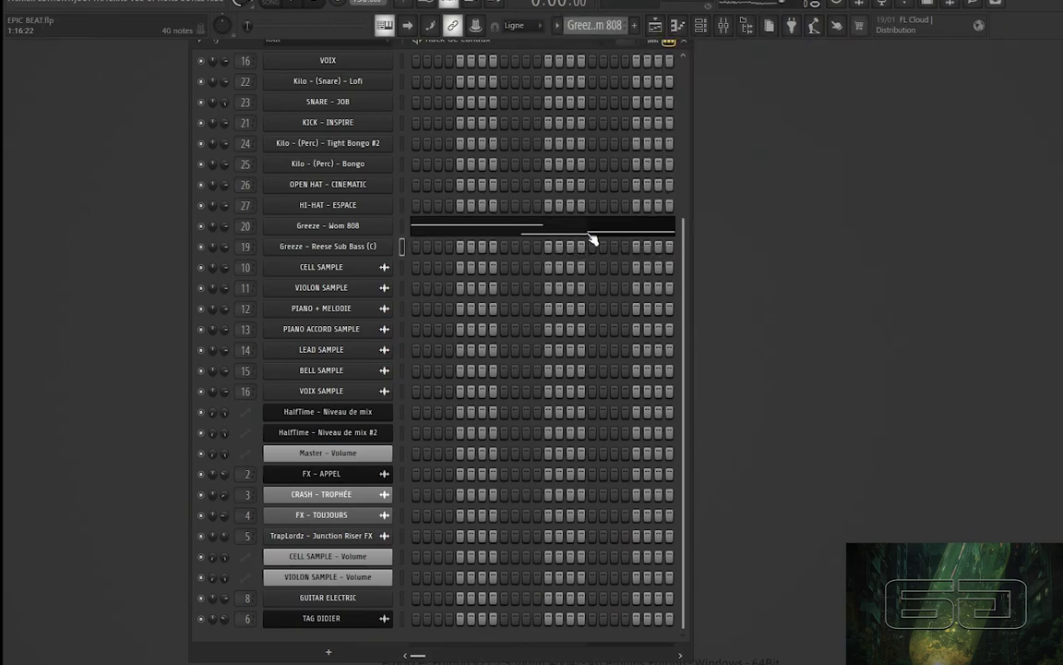
left_click(593, 234)
key("space")
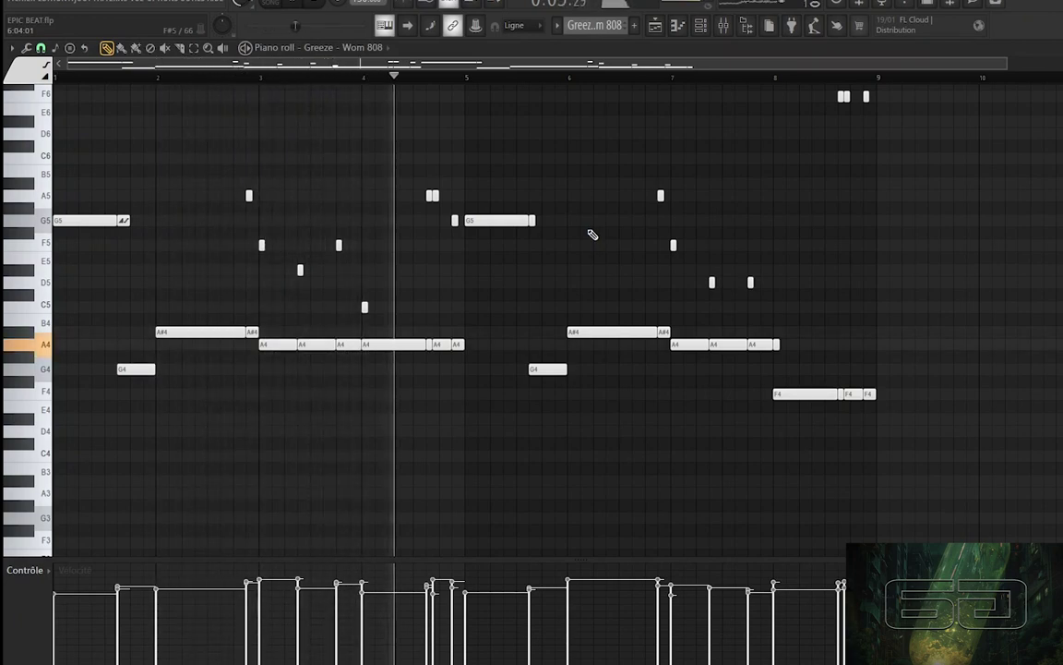
scroll(627, 238, "up", 2)
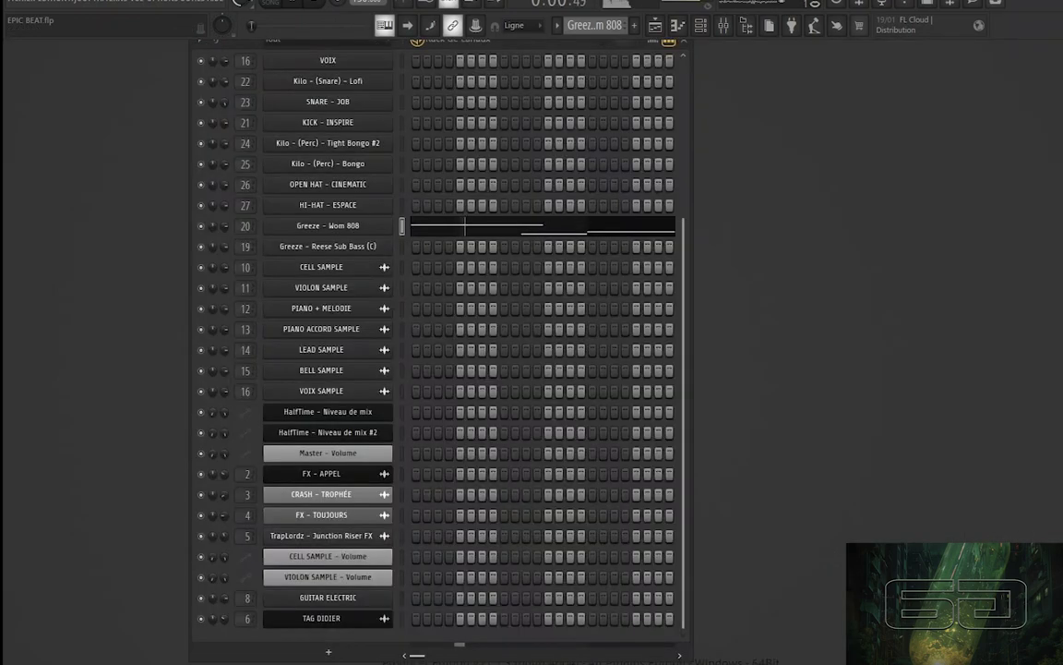
Switch to the Kilo - (Snare) - Lofi pattern, play its snare hits in the piano roll, and return to the channel rack.
left_click(557, 26)
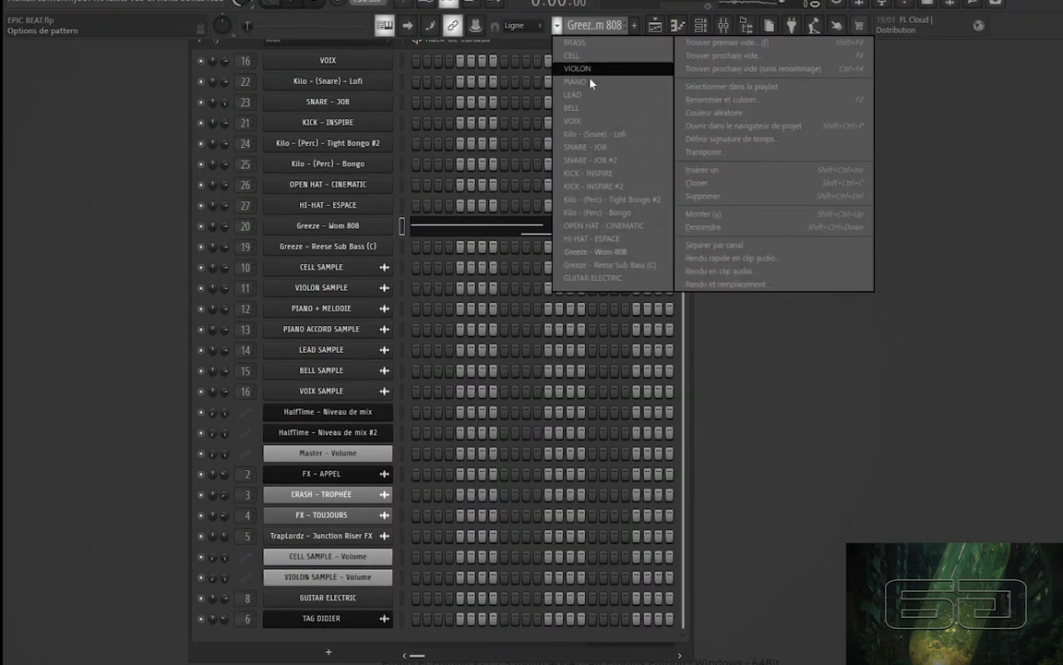
left_click(612, 135)
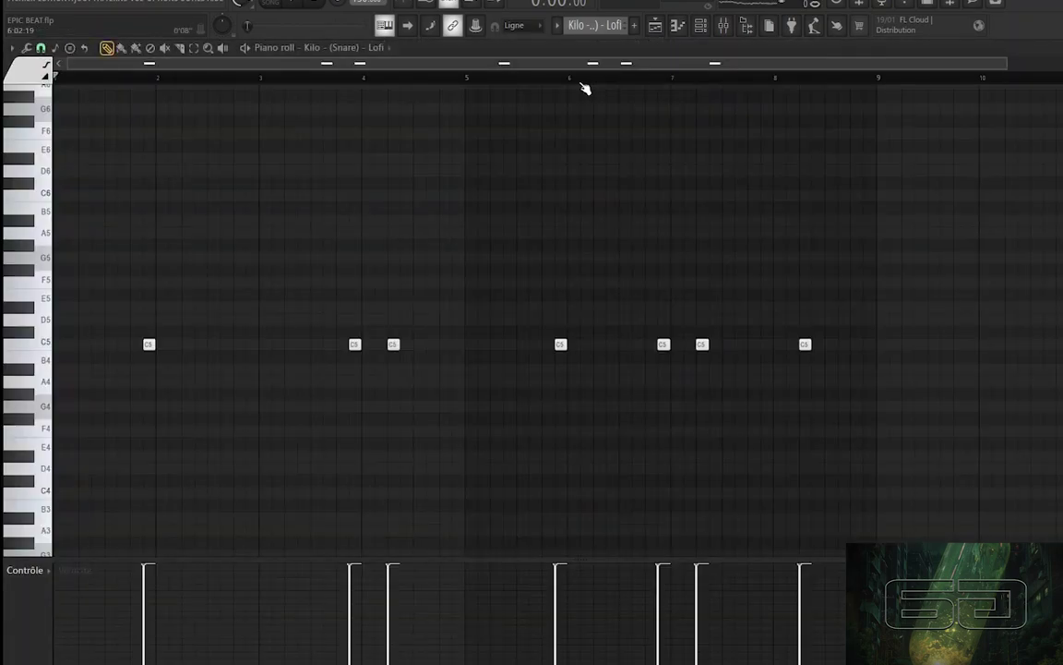
left_click(582, 85)
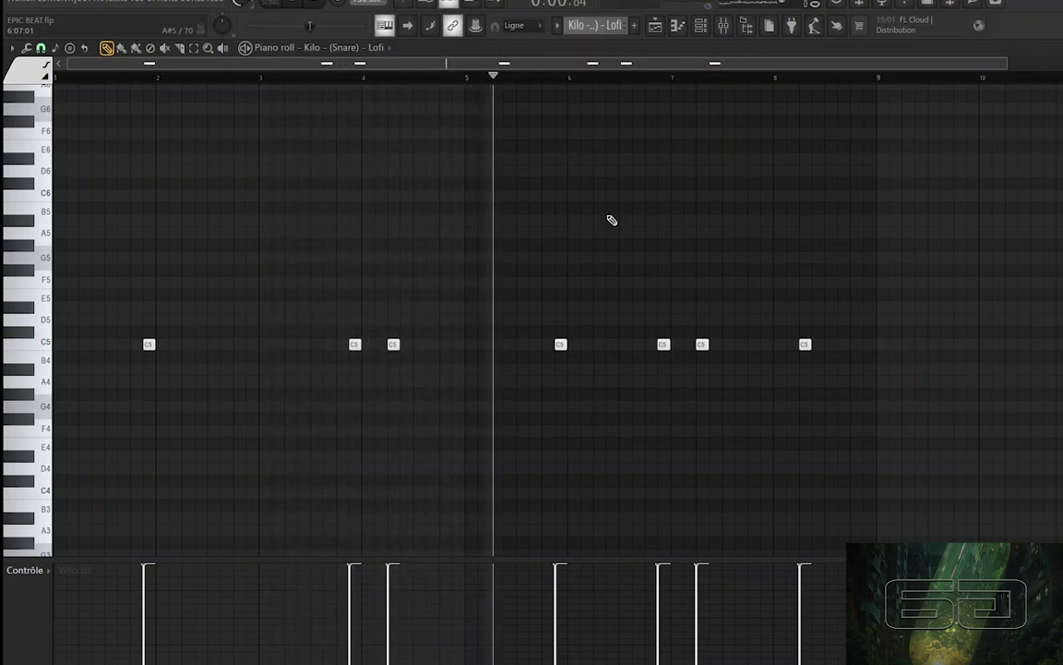
key("space")
key("F6")
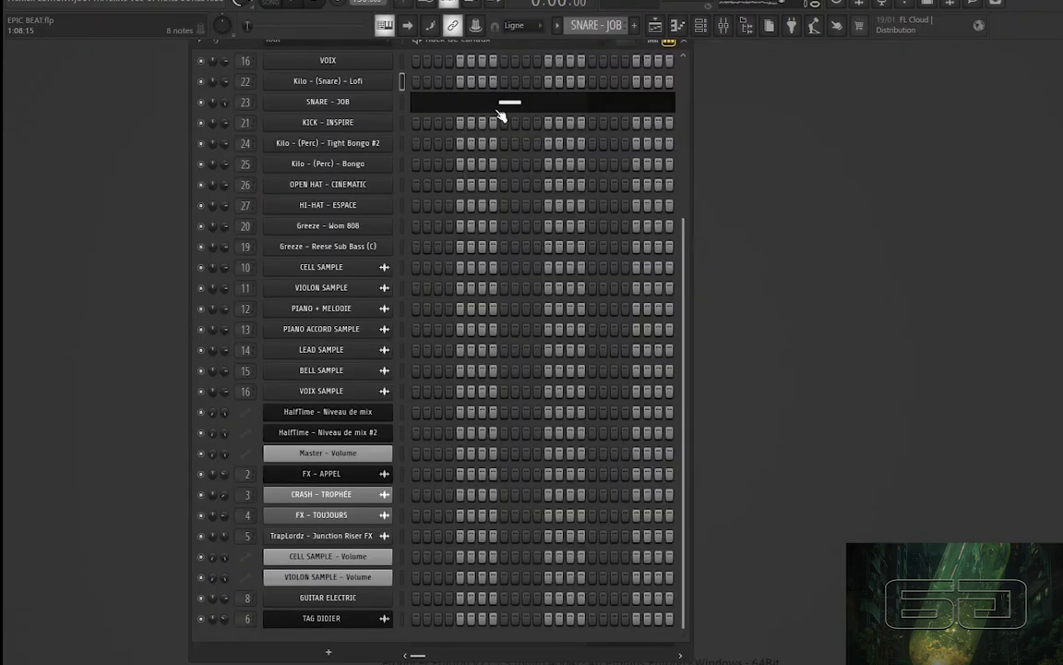
Play the SNARE - JOB pattern's hits in the piano roll and go back to the channel rack.
left_click(510, 107)
key("space")
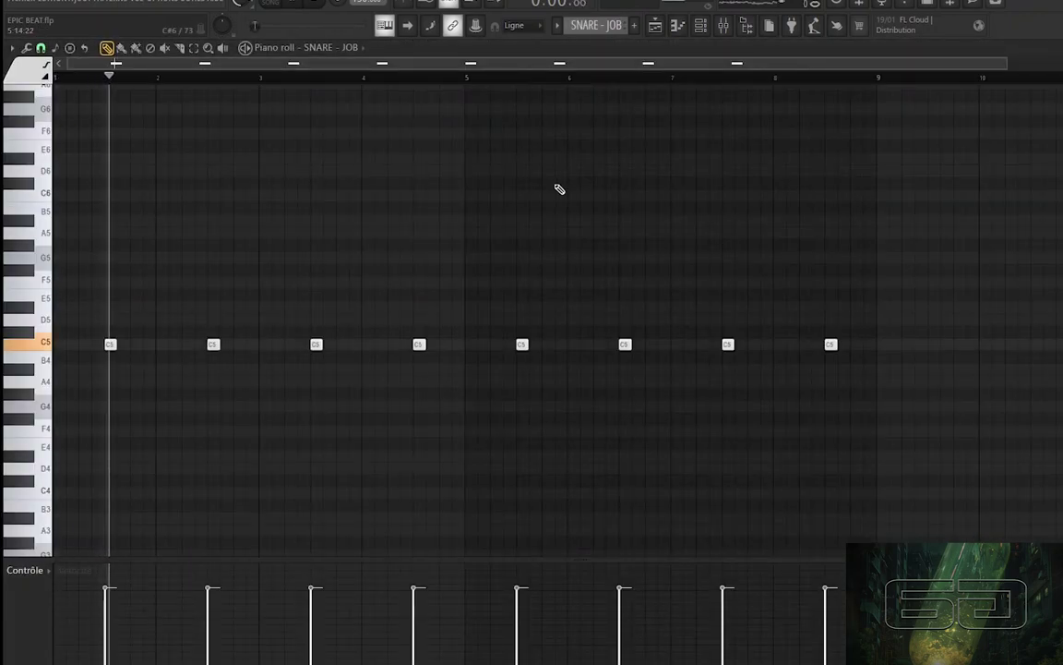
key("space")
key("F6")
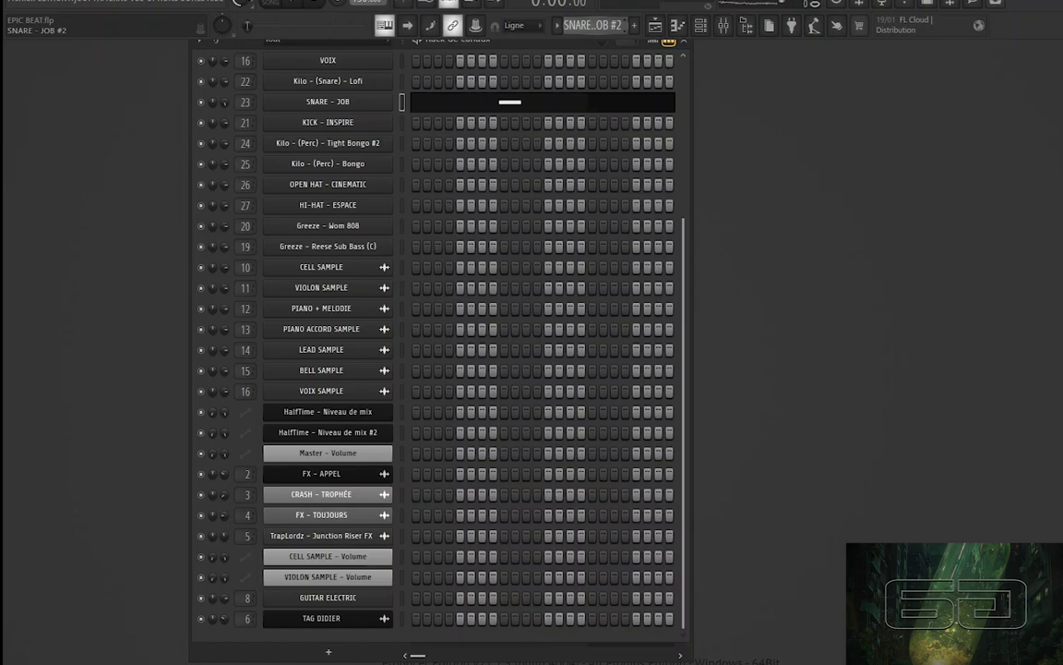
Open the SNARE - JOB #2 pattern in the piano roll, play its closing roll from bar 8, and close the piano roll.
left_click(544, 108)
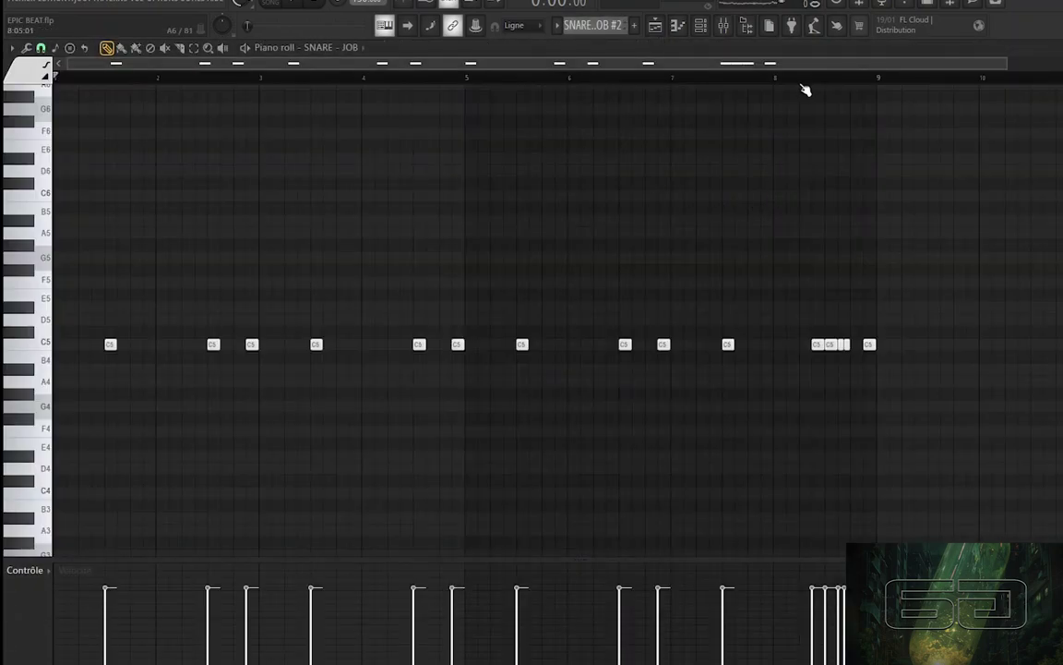
left_click(802, 79)
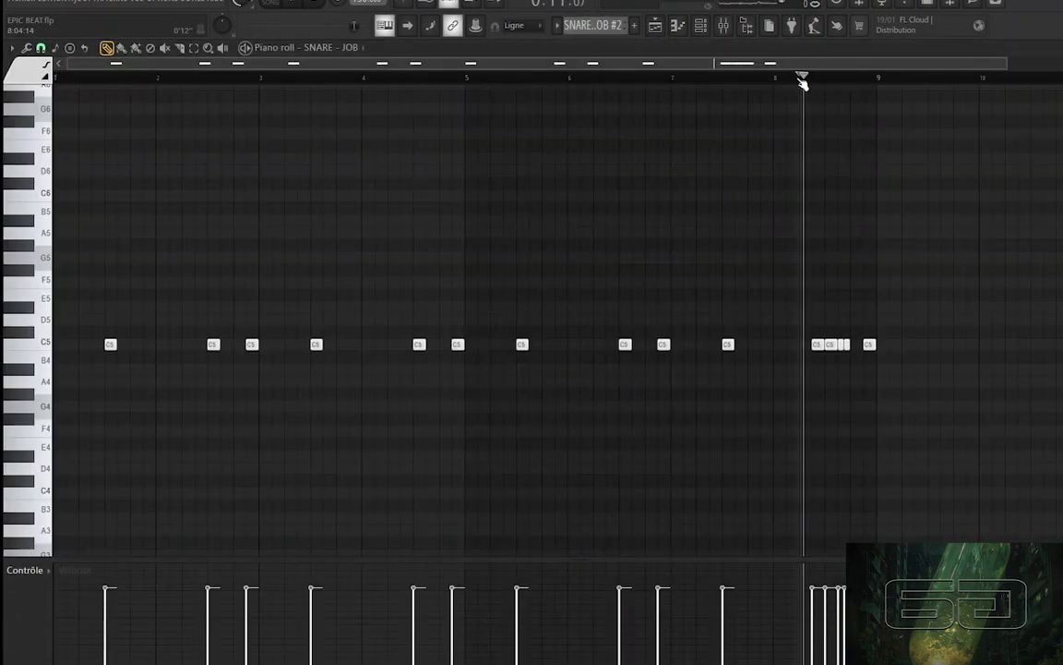
key("space")
key("space")
key("Escape")
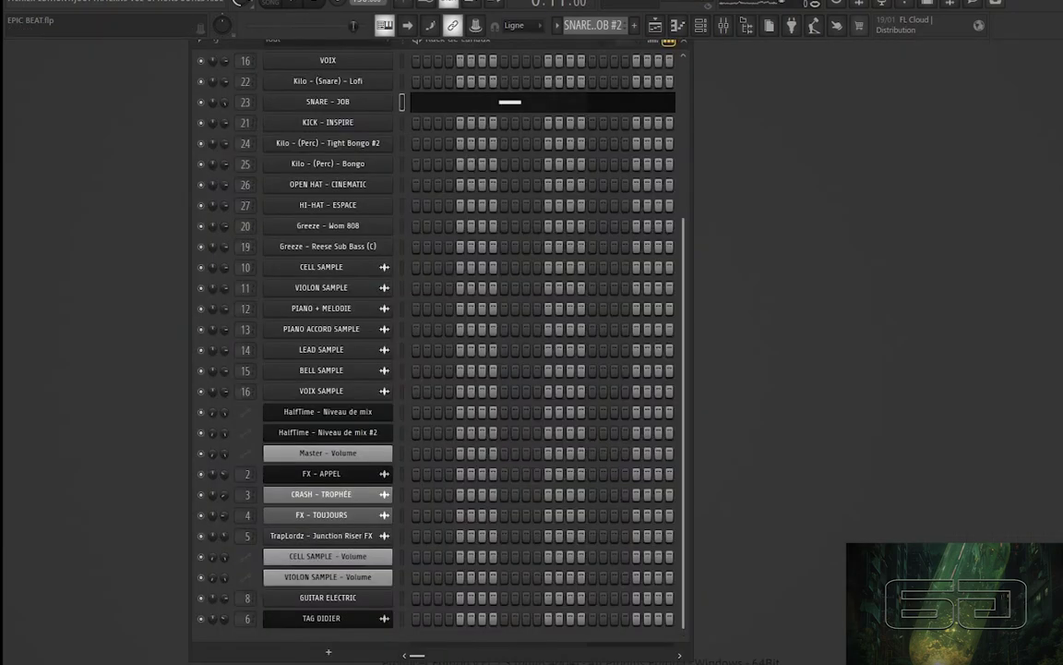
Switch to the KICK - INSPIRE pattern and play its kicks in the piano roll.
scroll(589, 27, "down", 1)
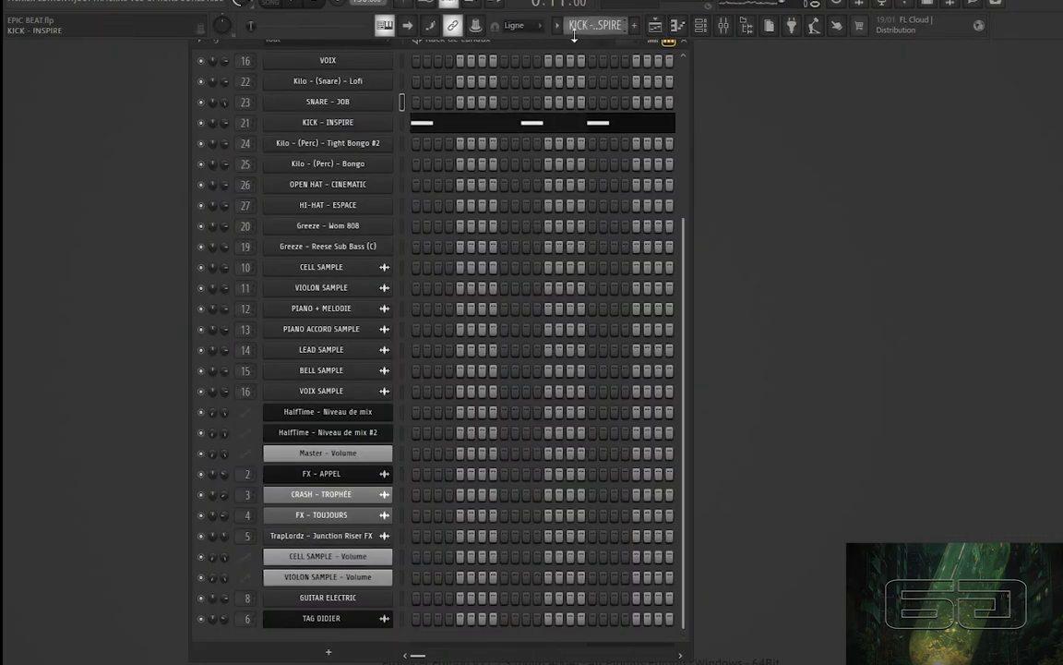
left_click(465, 129)
left_click(318, 4)
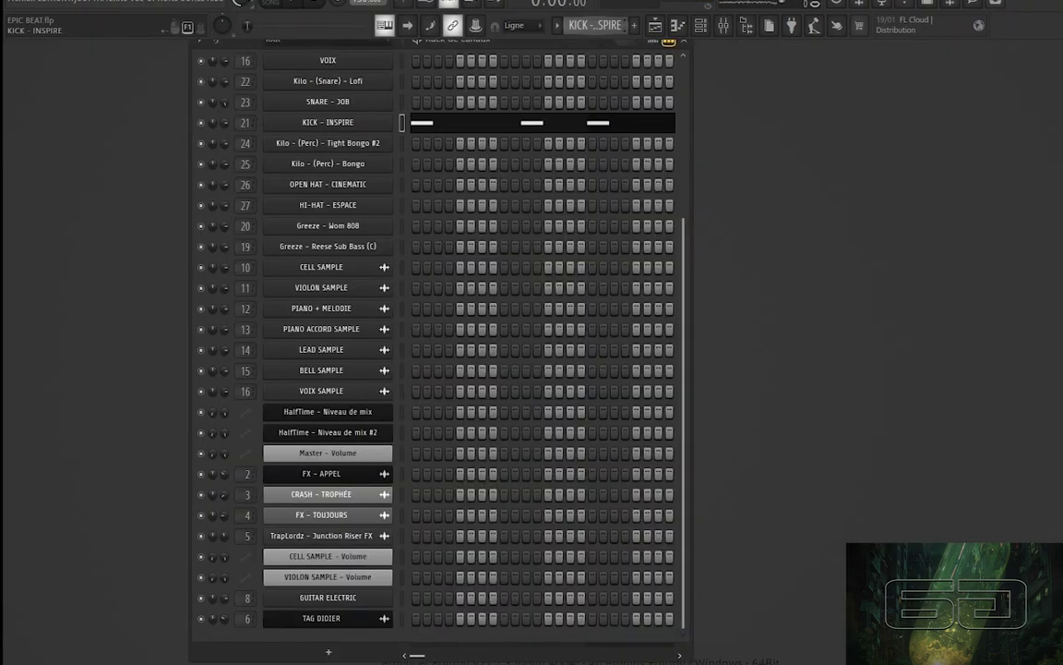
Play the KICK - INSPIRE #2 pattern's notes in the piano roll and return to the channel rack.
left_click(495, 130)
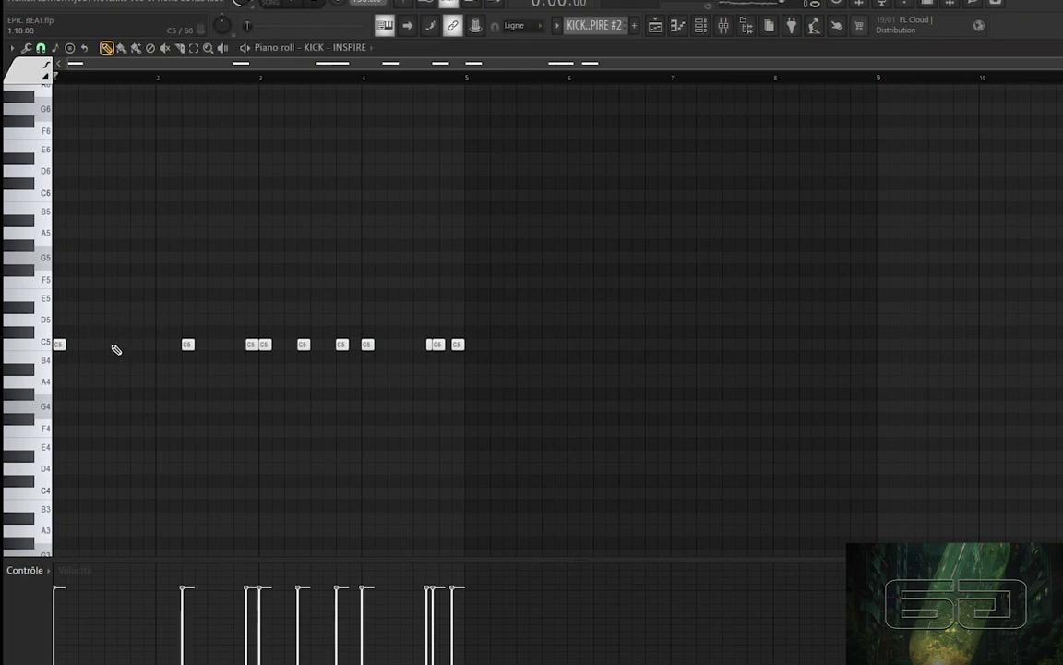
key("space")
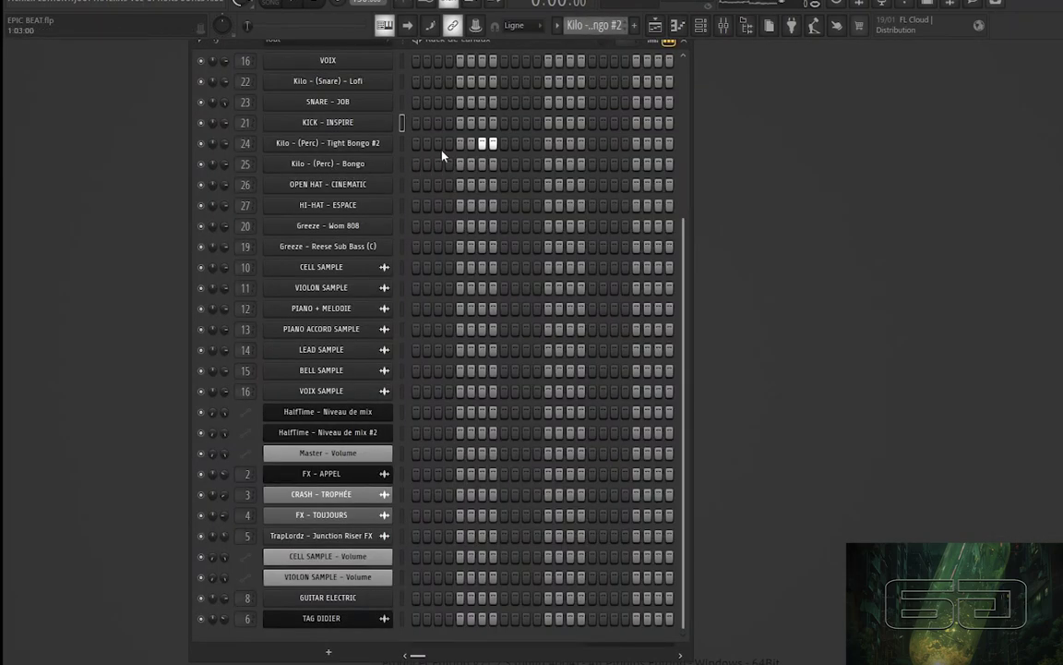
scroll(603, 25, "up", 1)
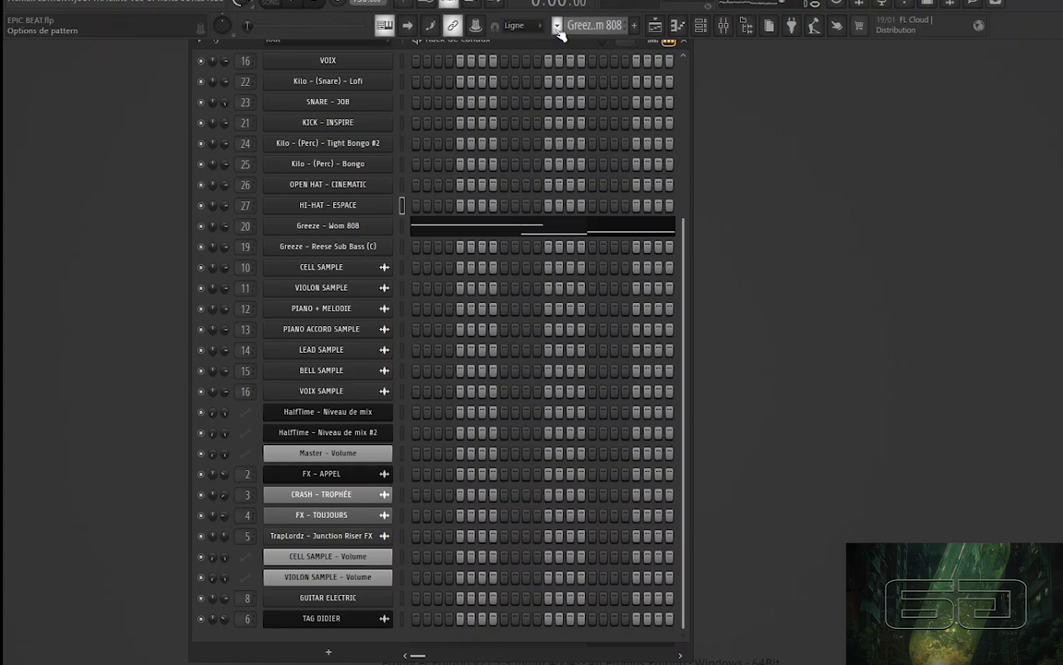
Open the playlist and look over how the clips are arranged across the melodic, drum and bass tracks.
left_click(657, 26)
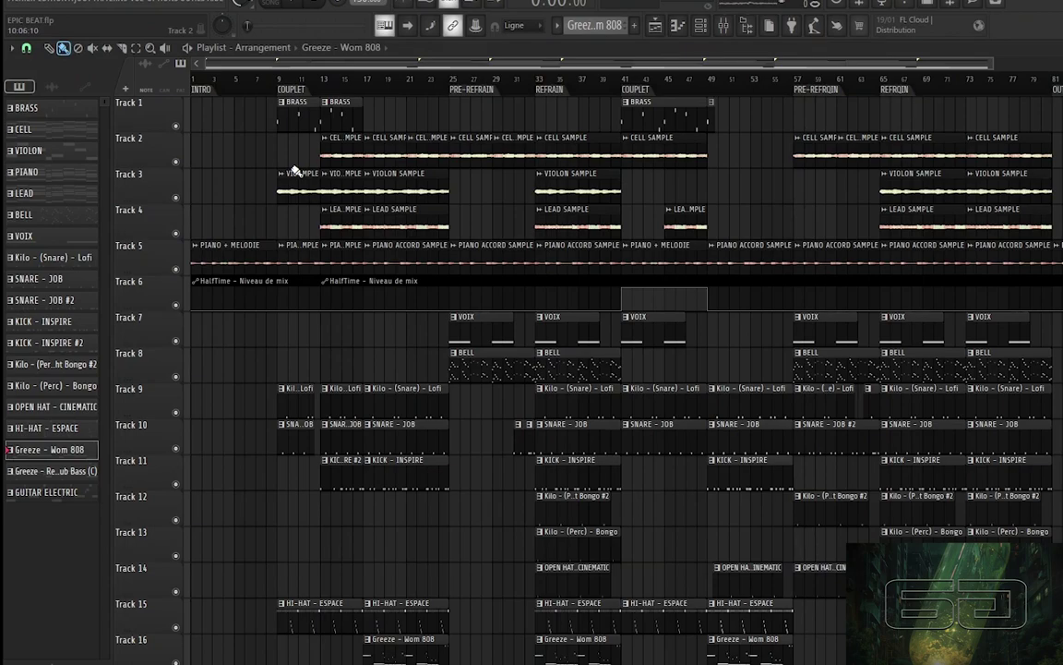
scroll(619, 369, "up", 2)
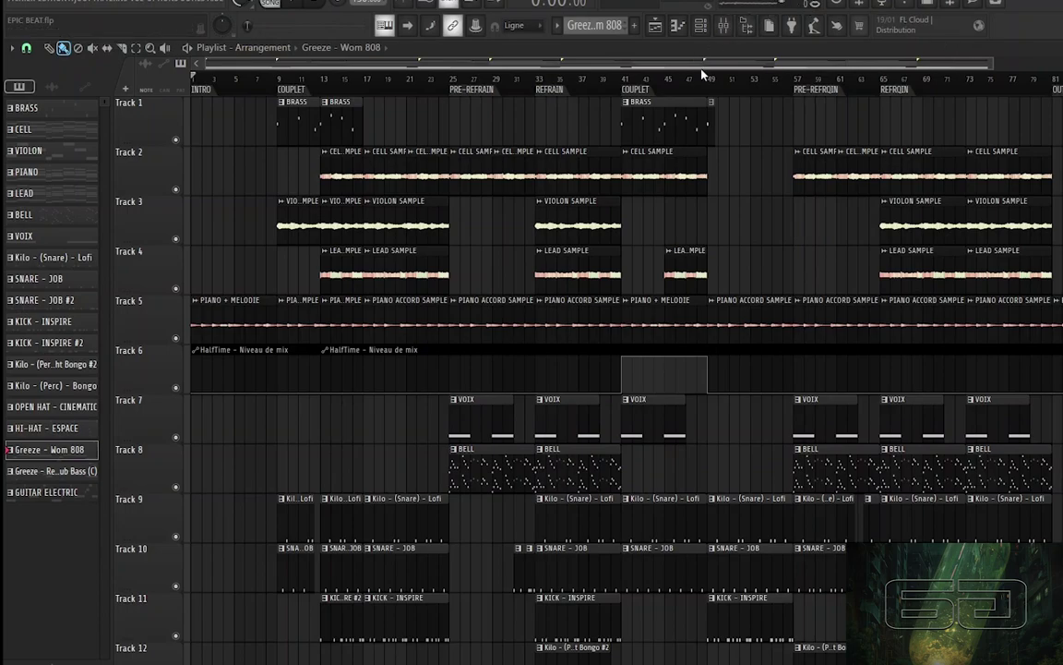
scroll(540, 193, "down", 13)
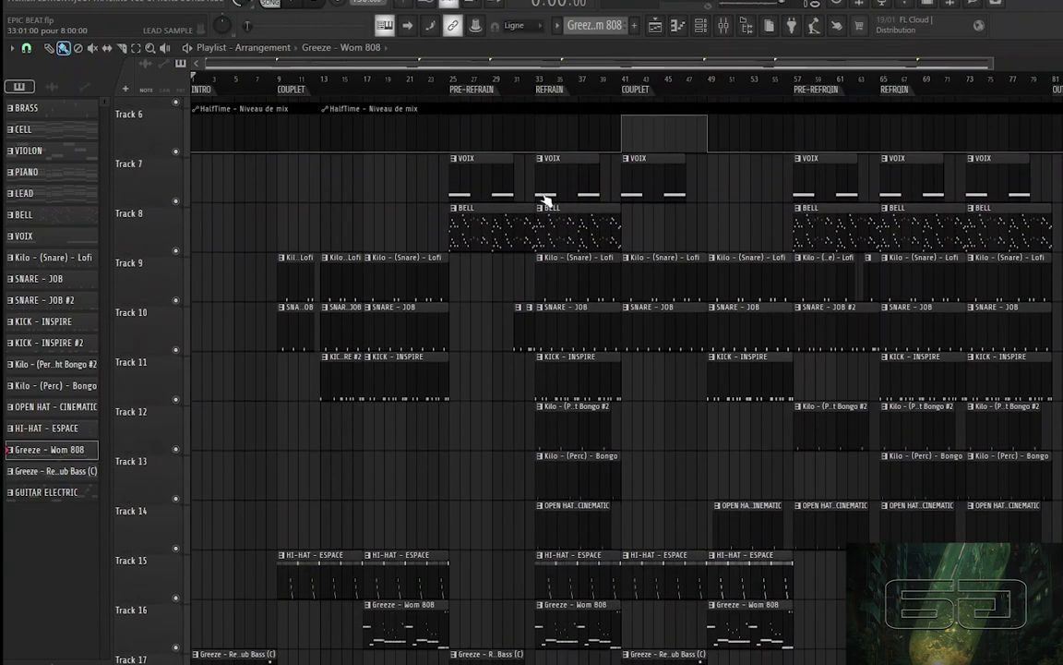
scroll(544, 199, "up", 13)
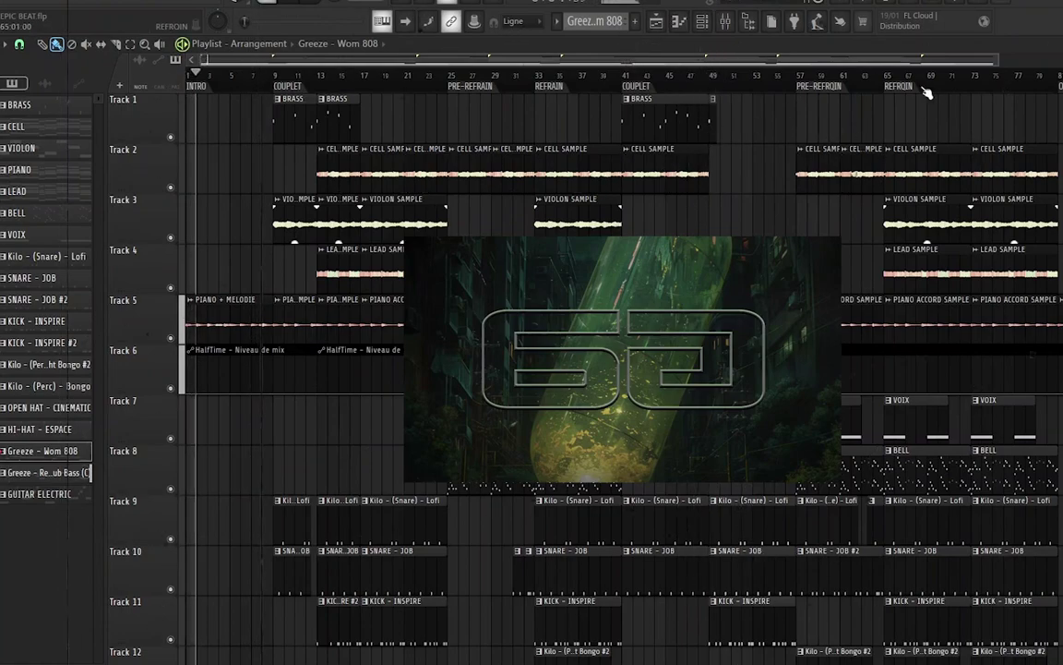
Check the mixer levels while the song plays and return to an overview of the playlist tracks.
left_click(725, 22)
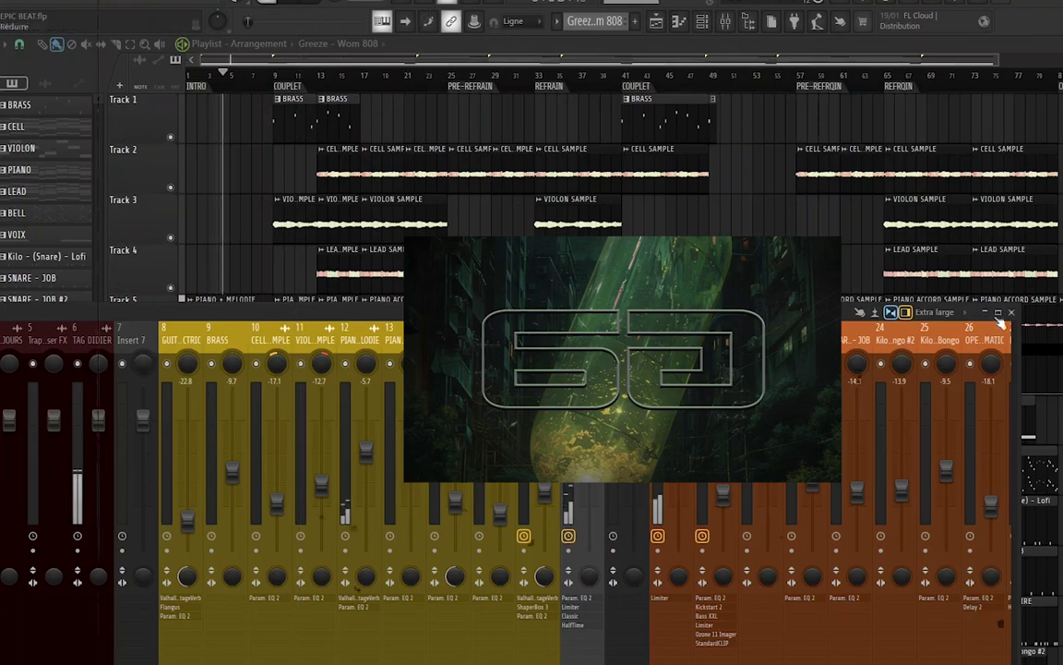
left_click(875, 311)
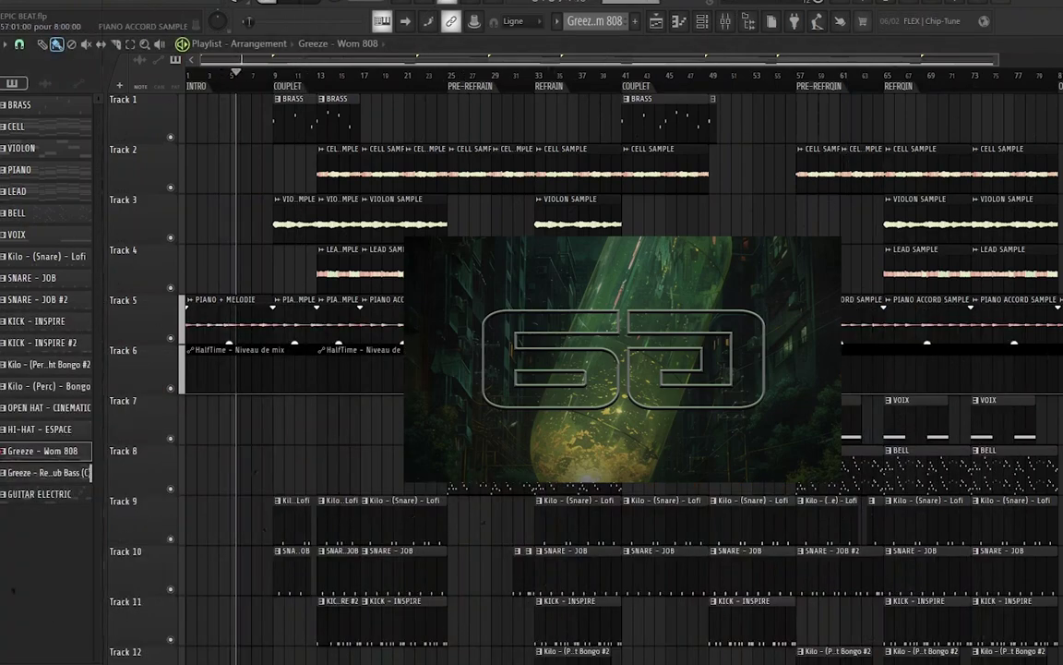
scroll(619, 378, "down", 2)
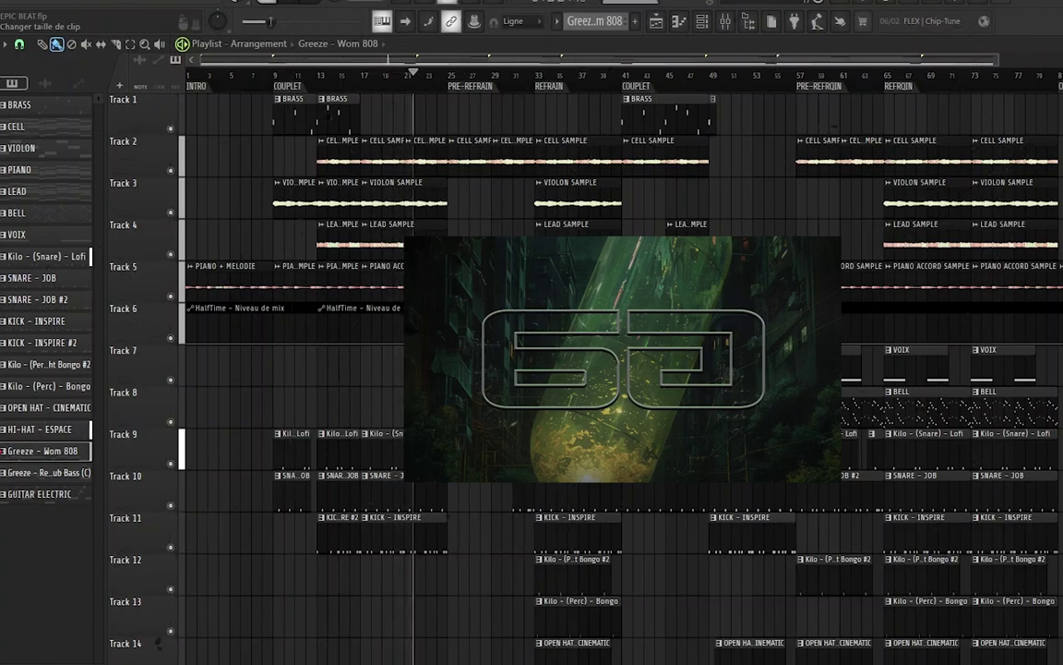
Lower the volume of the VIOLON SAMPLE mixer track to -15.2 and close the mixer.
key("F9")
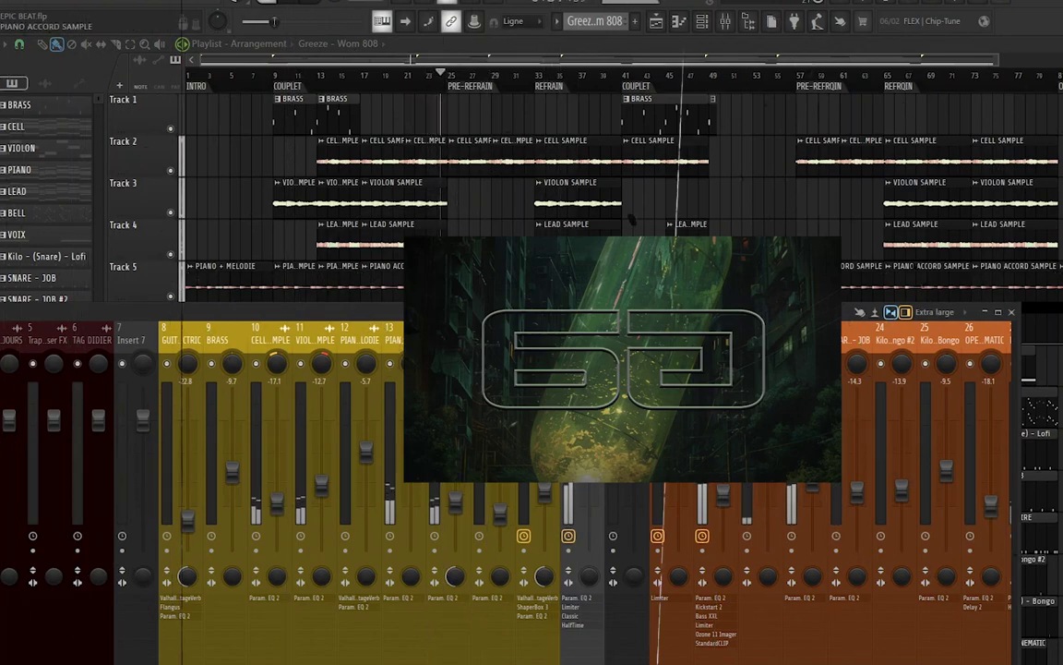
left_click_drag(334, 482, 334, 487)
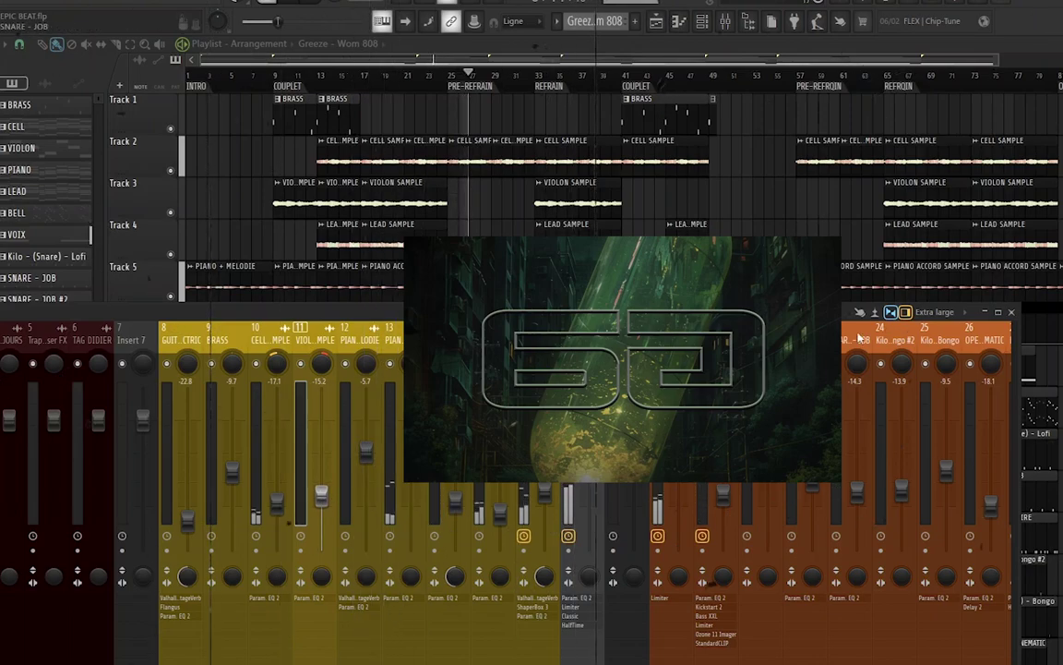
left_click(1011, 313)
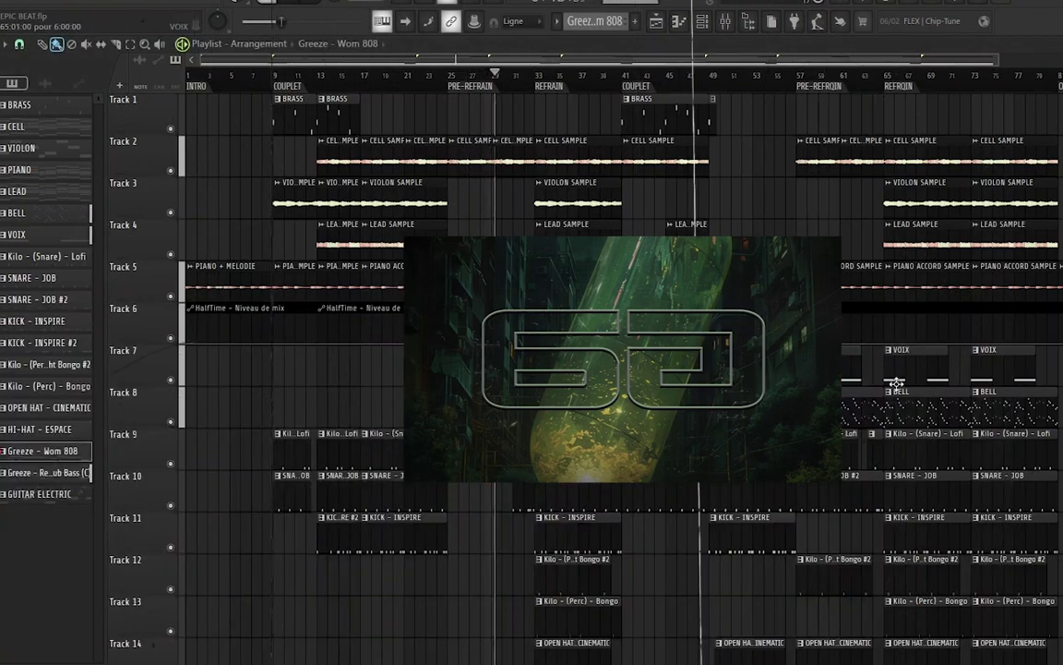
Follow the song's playback in the playlist, examining the drum, bass, effect and automation tracks from the pre-refrain through the outro.
scroll(895, 381, "down", 1)
scroll(895, 381, "down", 3)
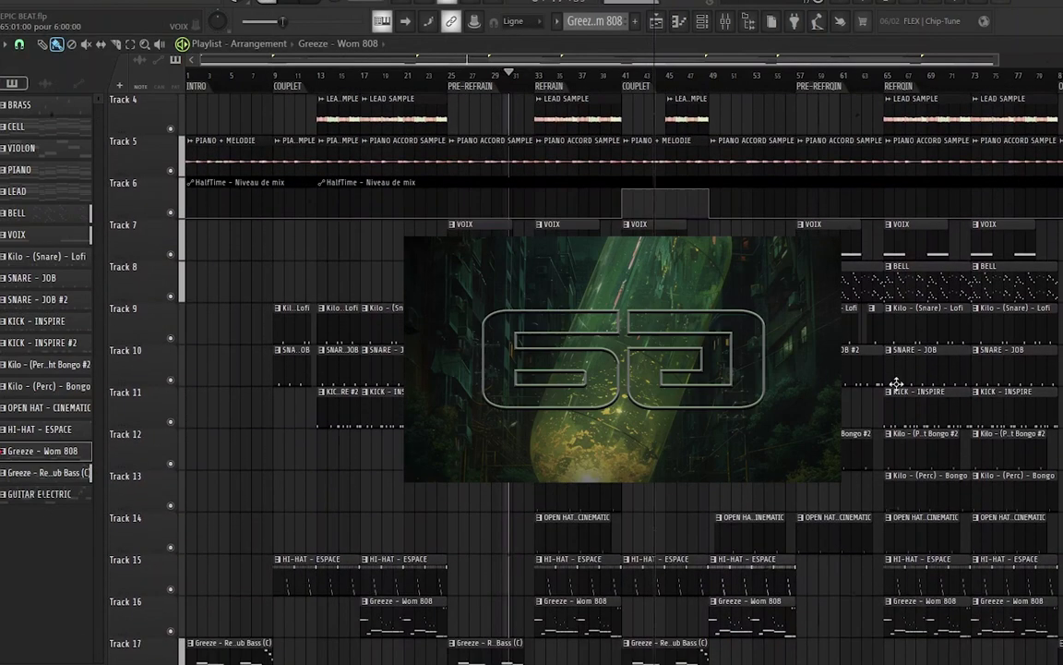
scroll(895, 382, "down", 1)
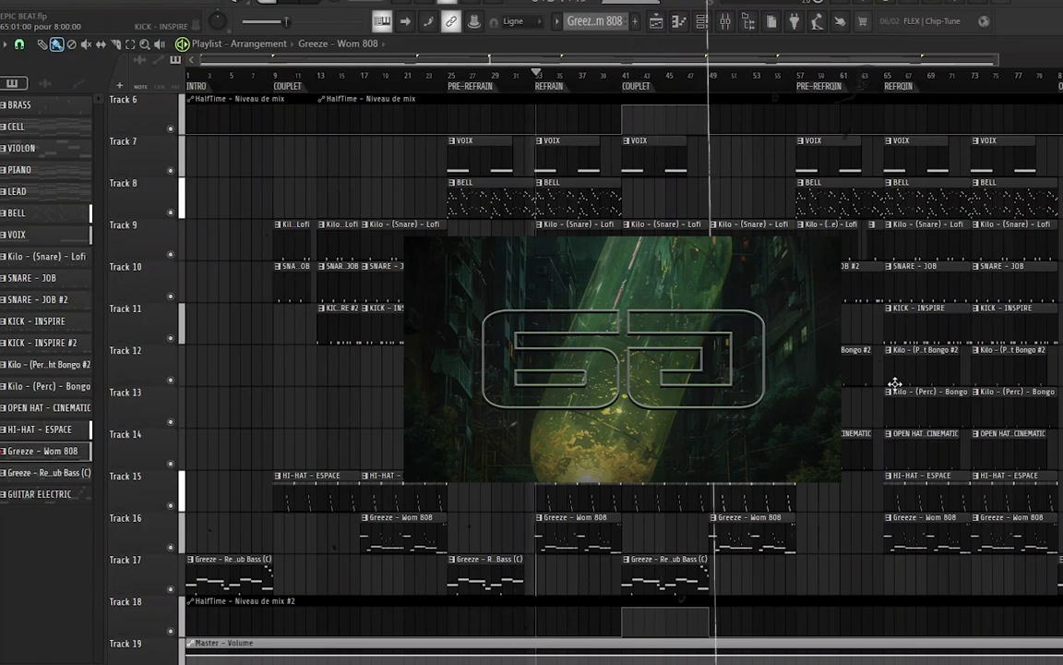
scroll(895, 382, "down", 1)
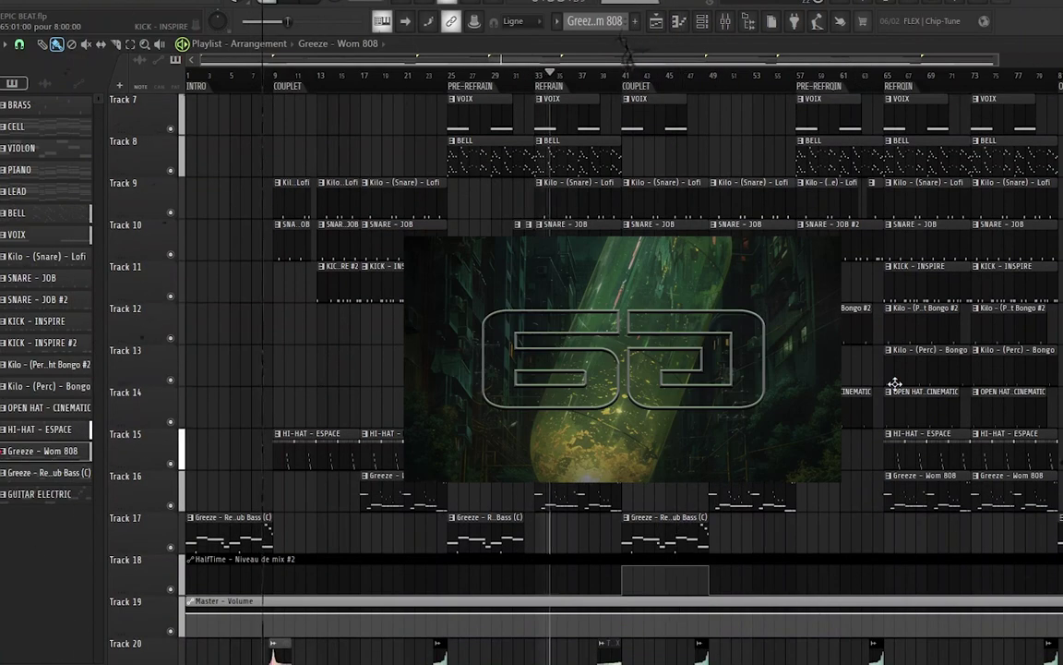
scroll(895, 382, "down", 1)
scroll(896, 381, "up", 1)
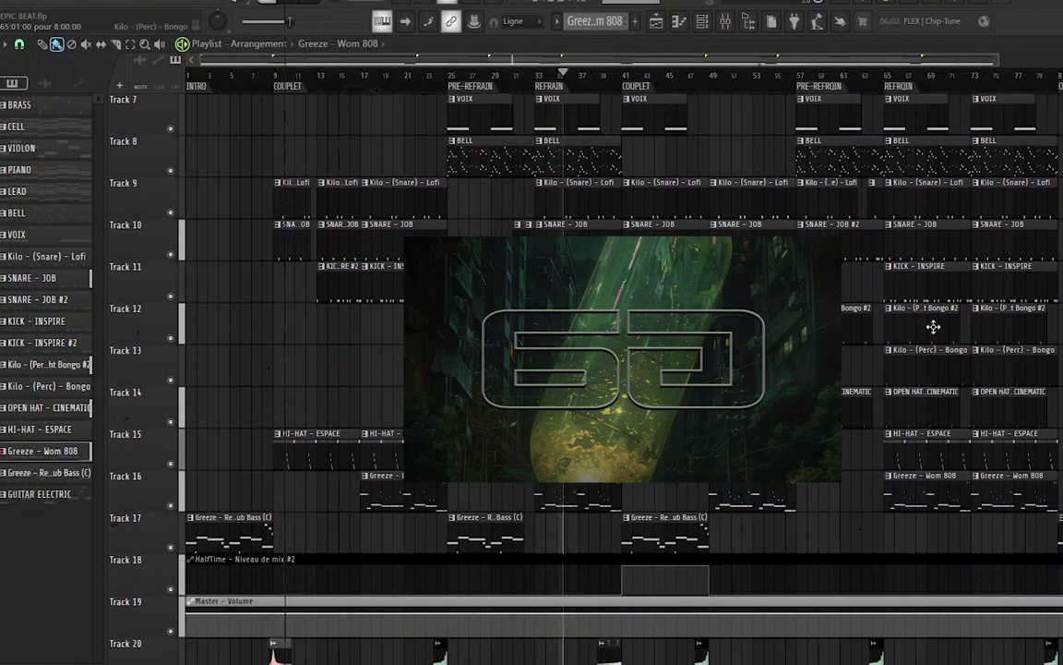
scroll(896, 382, "down", 2)
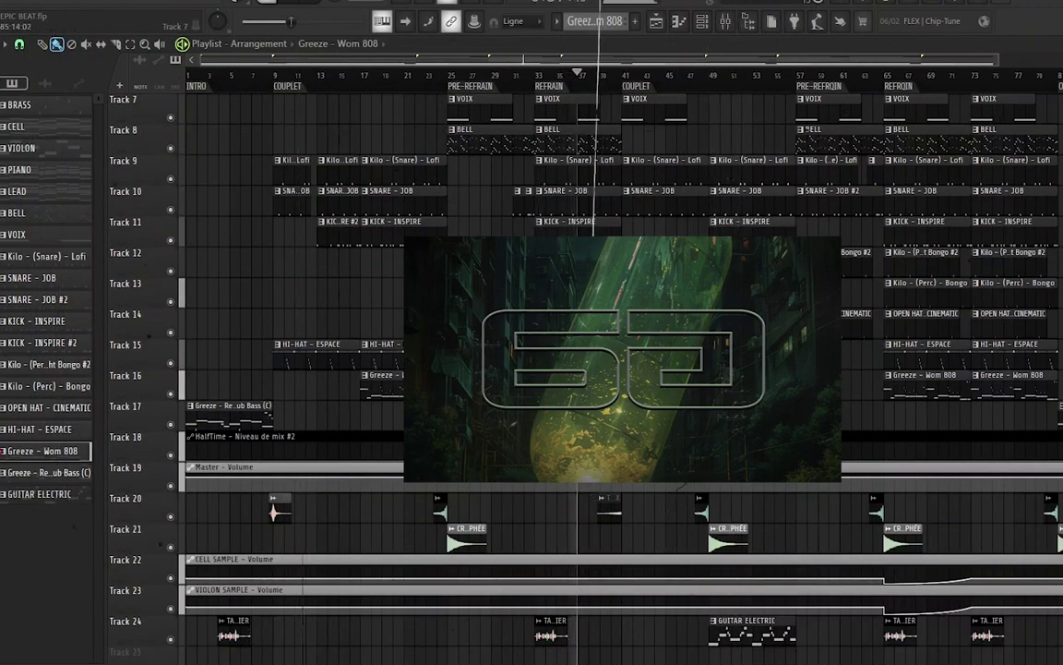
scroll(586, 583, "down", 3)
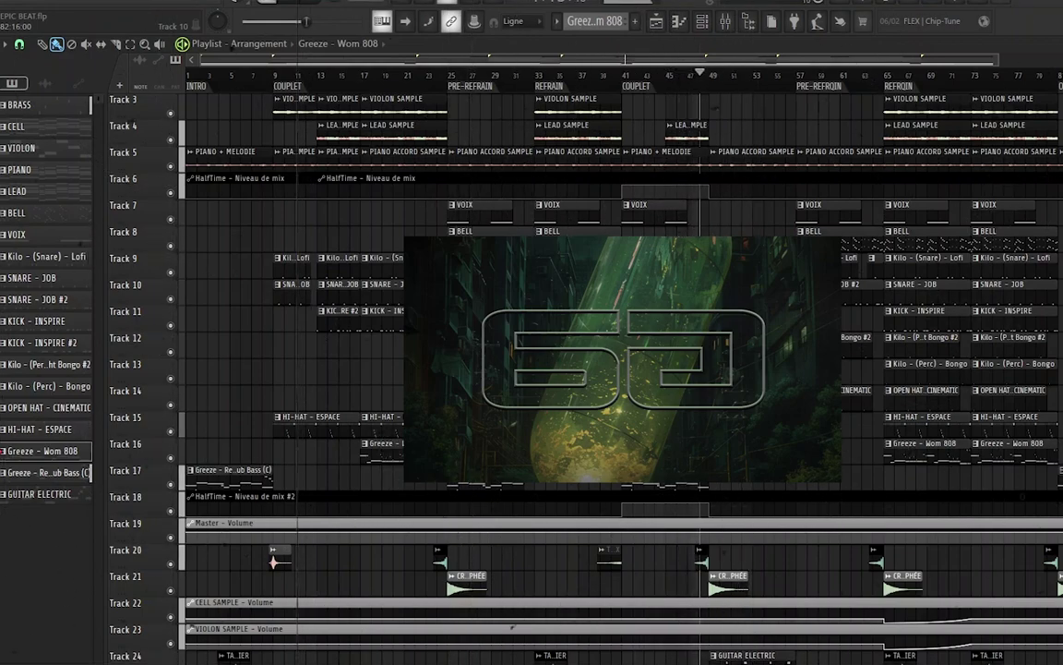
scroll(892, 85, "down", 1)
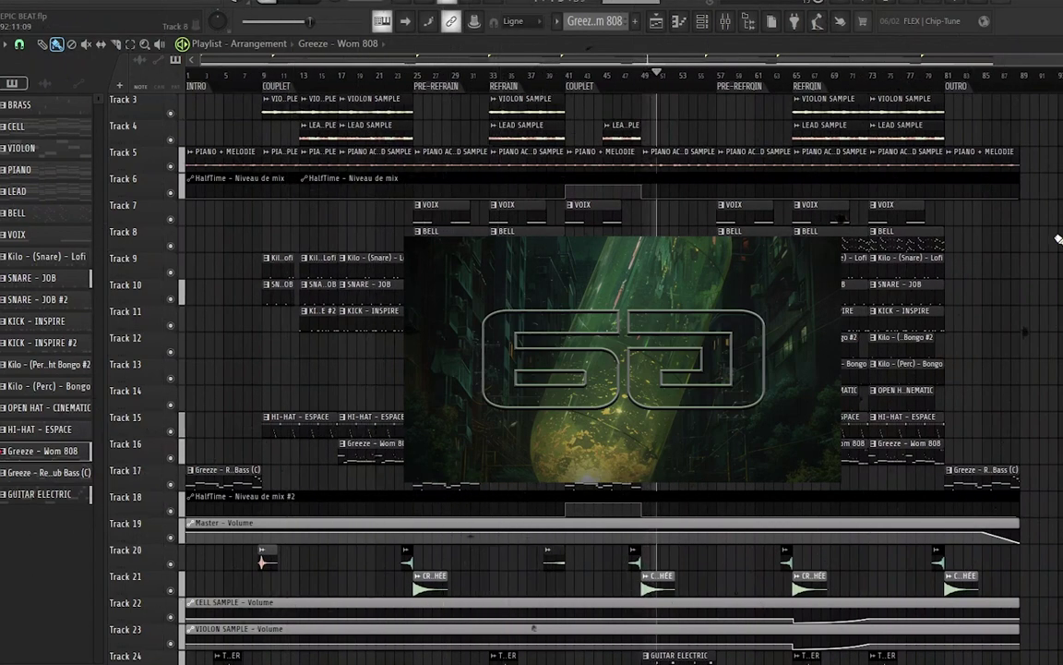
scroll(1058, 240, "down", 1)
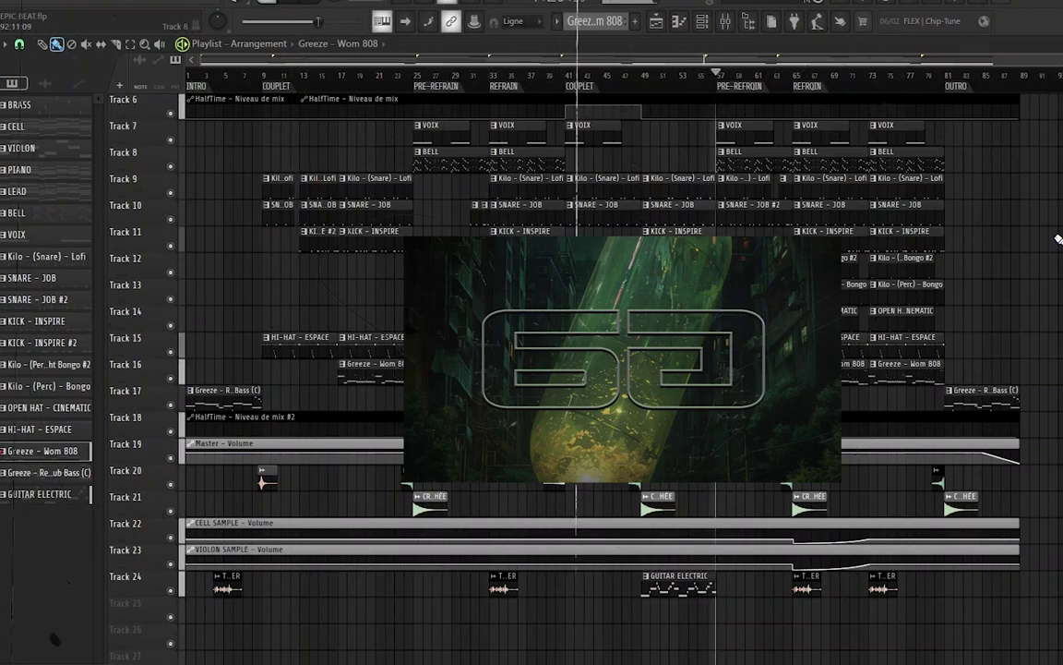
scroll(1058, 239, "up", 1)
scroll(1058, 239, "up", 3)
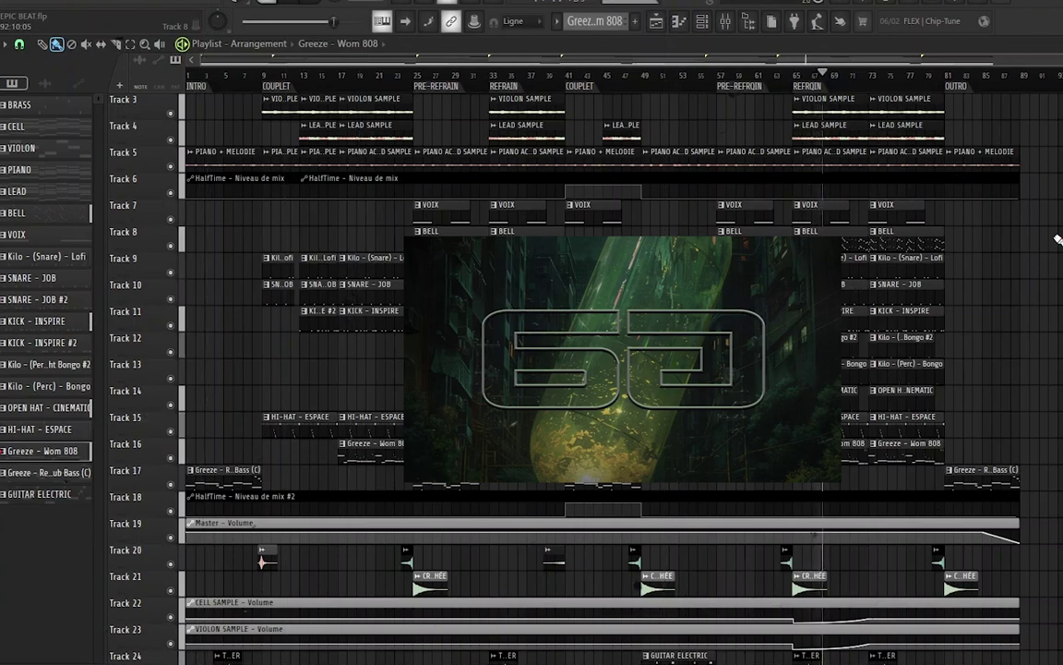
scroll(1057, 240, "down", 1)
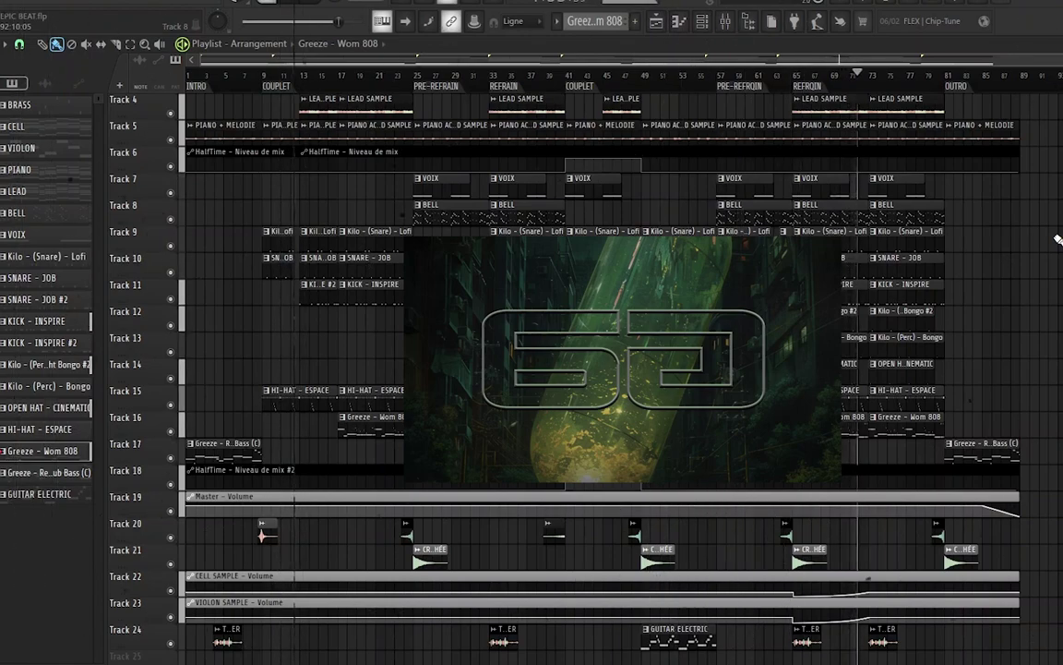
scroll(1058, 240, "up", 2)
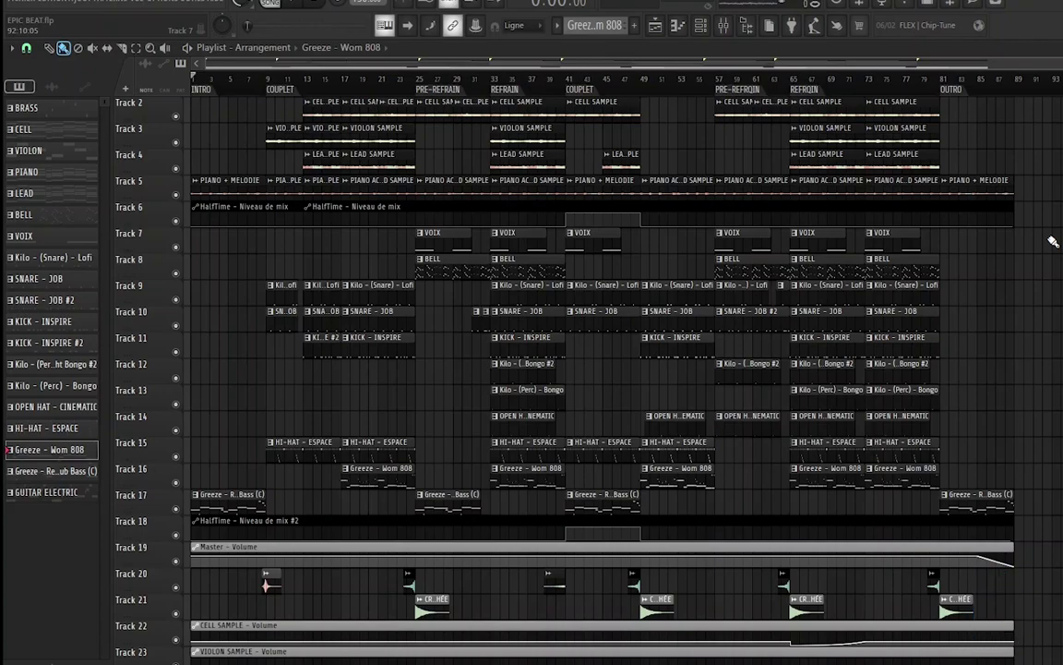
scroll(1053, 242, "down", 3)
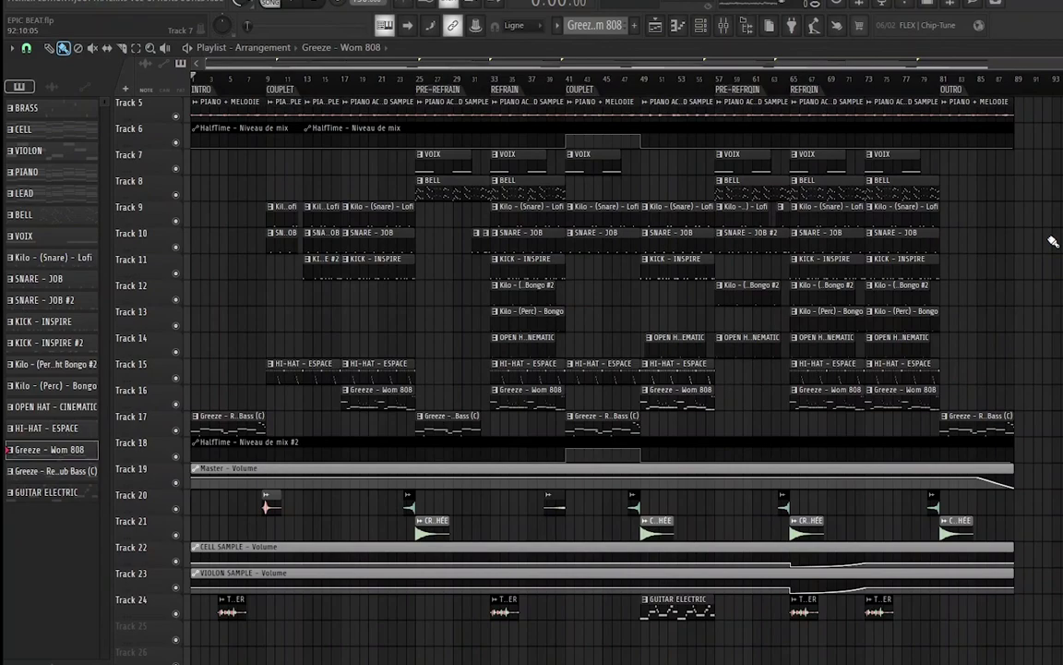